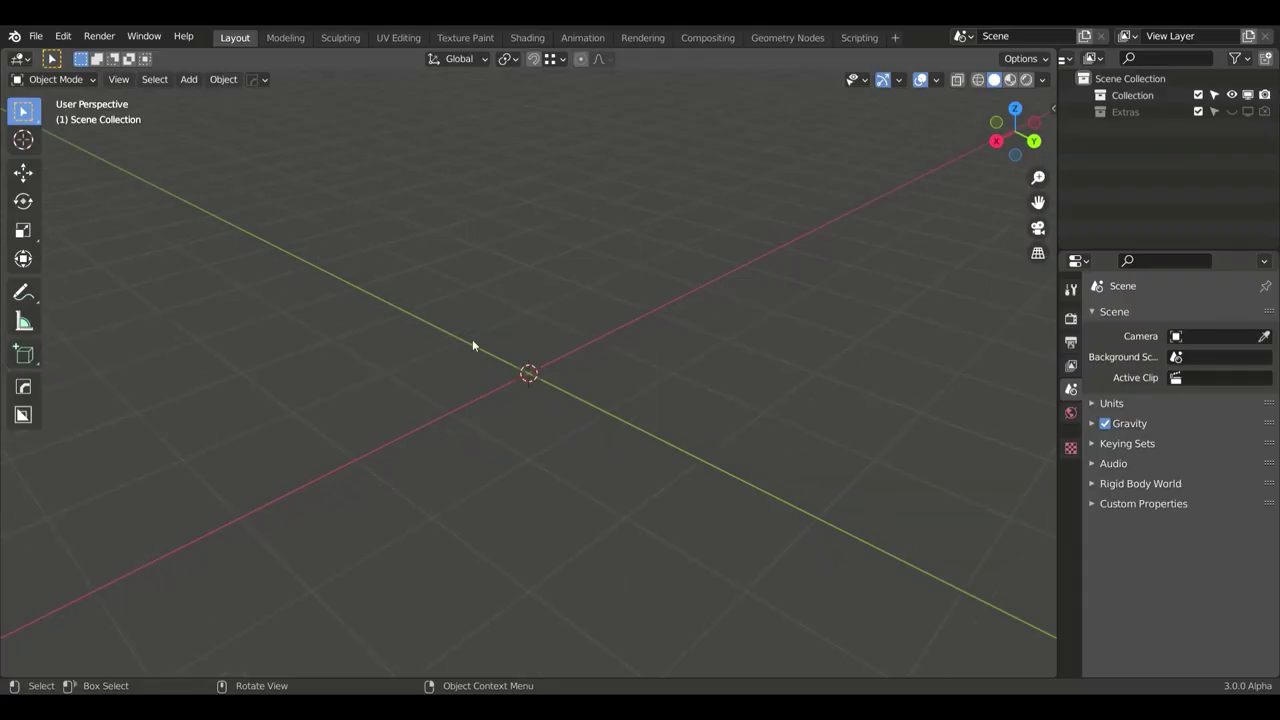
Add a cylinder mesh to the empty scene with Shift+A
key(shift+a)
Stretch the cylinder along the Z axis and adjust its Add Cylinder settings
click(643, 365)
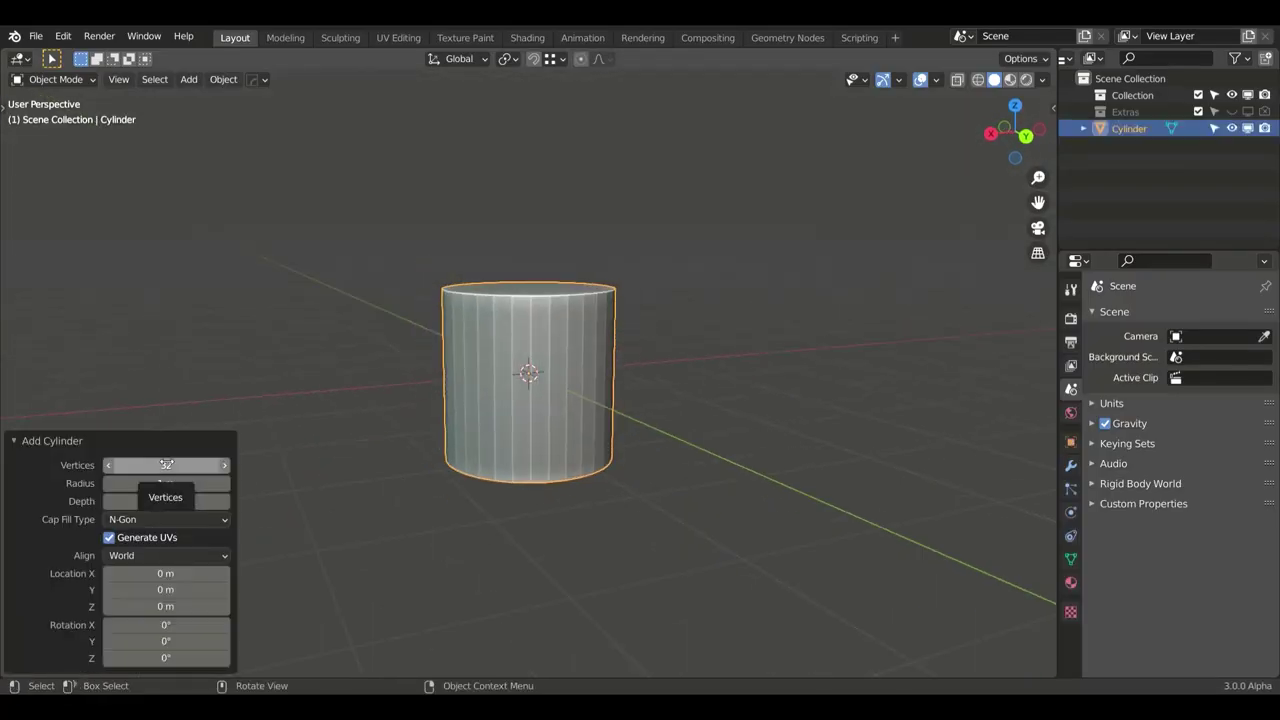
key(s)
key(z)
click(353, 488)
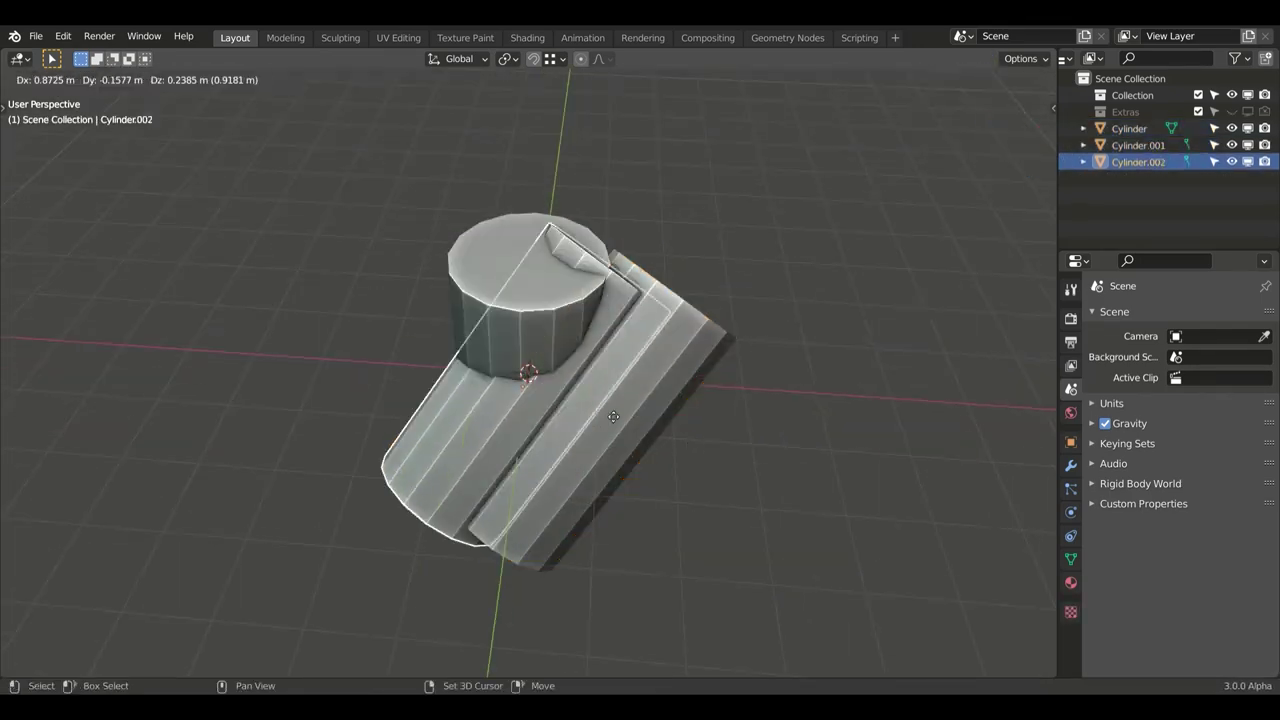
Place the rotated copy, then duplicate Cylinder.002 and rotate it into another intersecting cylinder
click(664, 370)
middle_drag(664, 370, 767, 620)
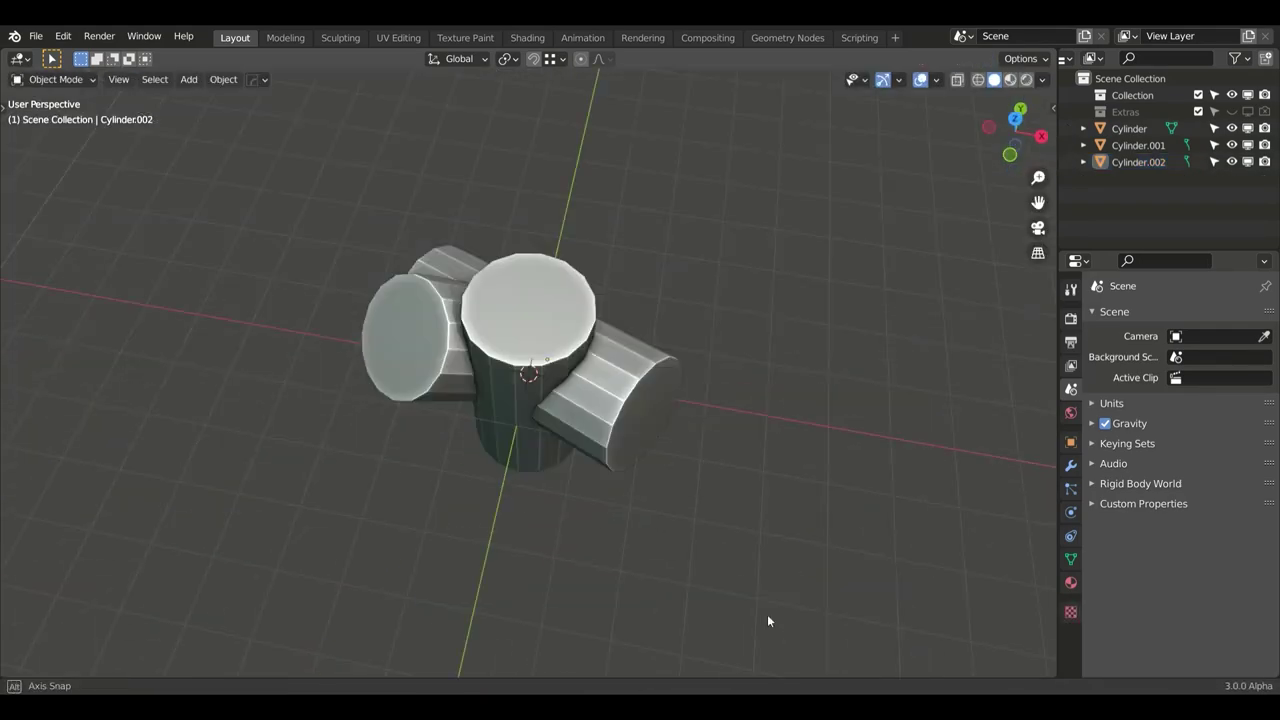
key(shift+d)
key(r)
click(612, 440)
middle_drag(612, 440, 689, 297)
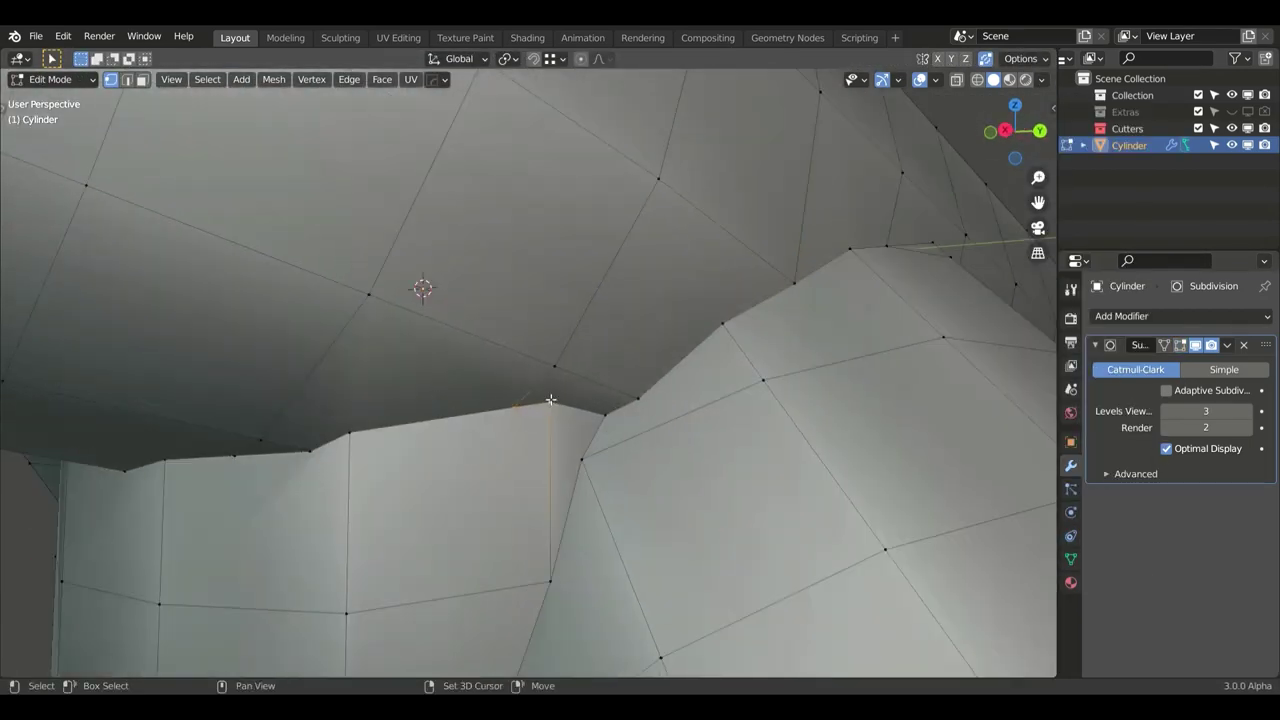
Maximize the 3D viewport and inspect the cylinder junctions from several angles, including underneath
key(ctrl+space)
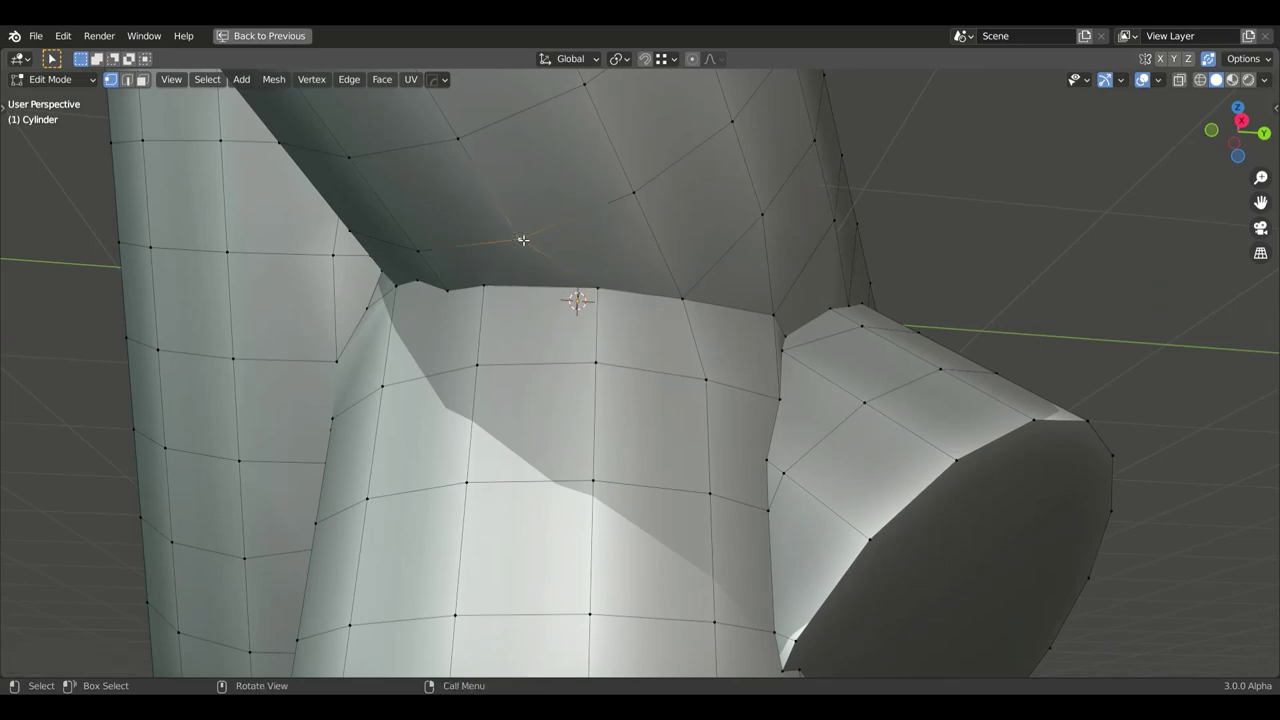
middle_drag(523, 240, 644, 261)
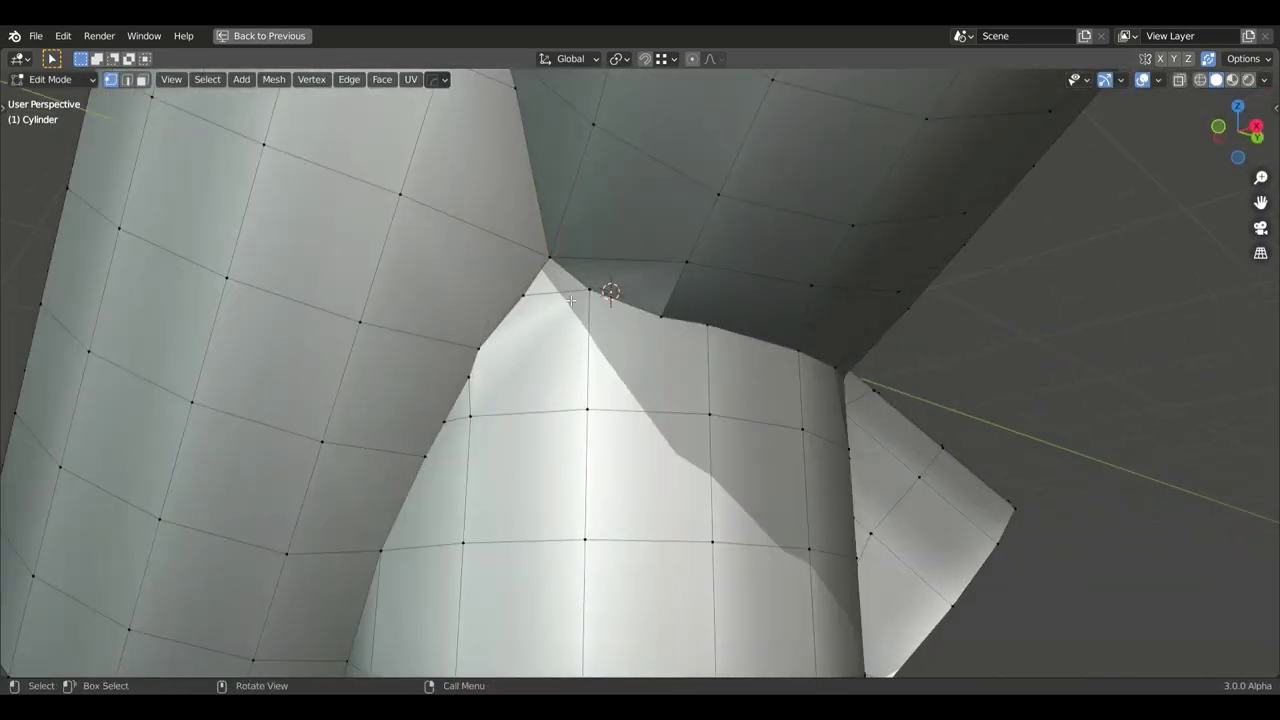
middle_drag(570, 300, 601, 316)
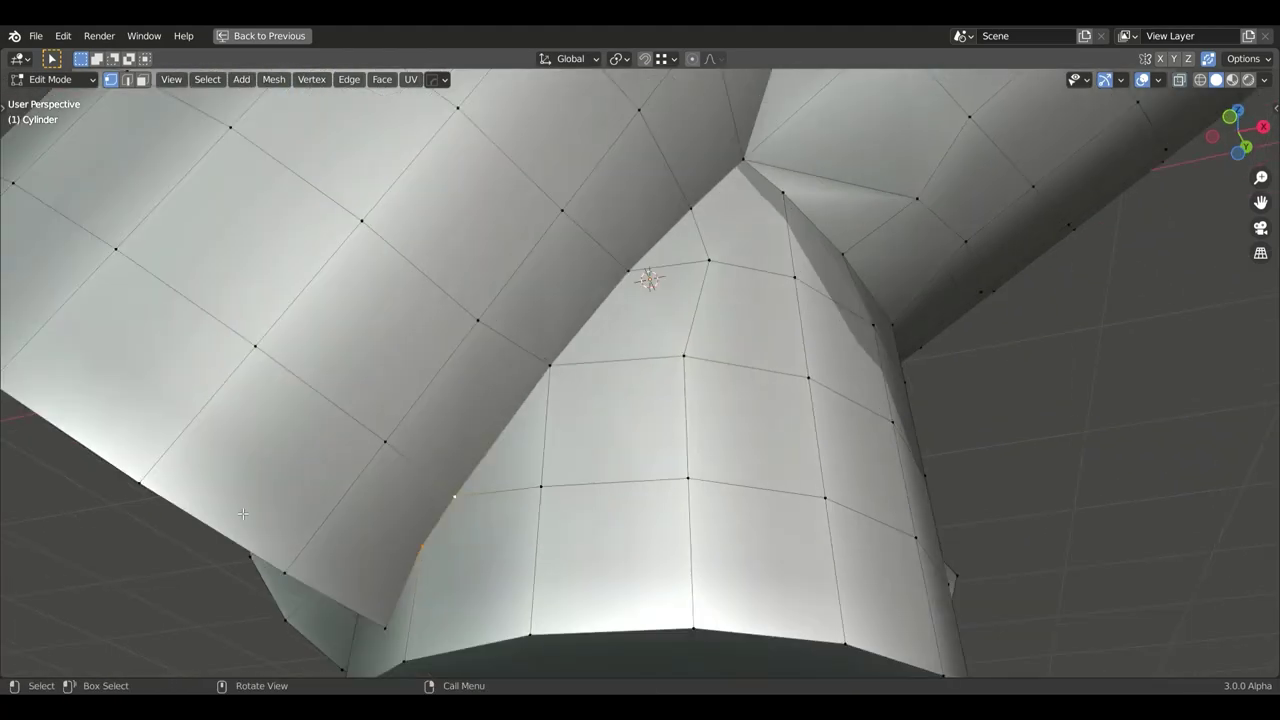
middle_drag(242, 513, 650, 453)
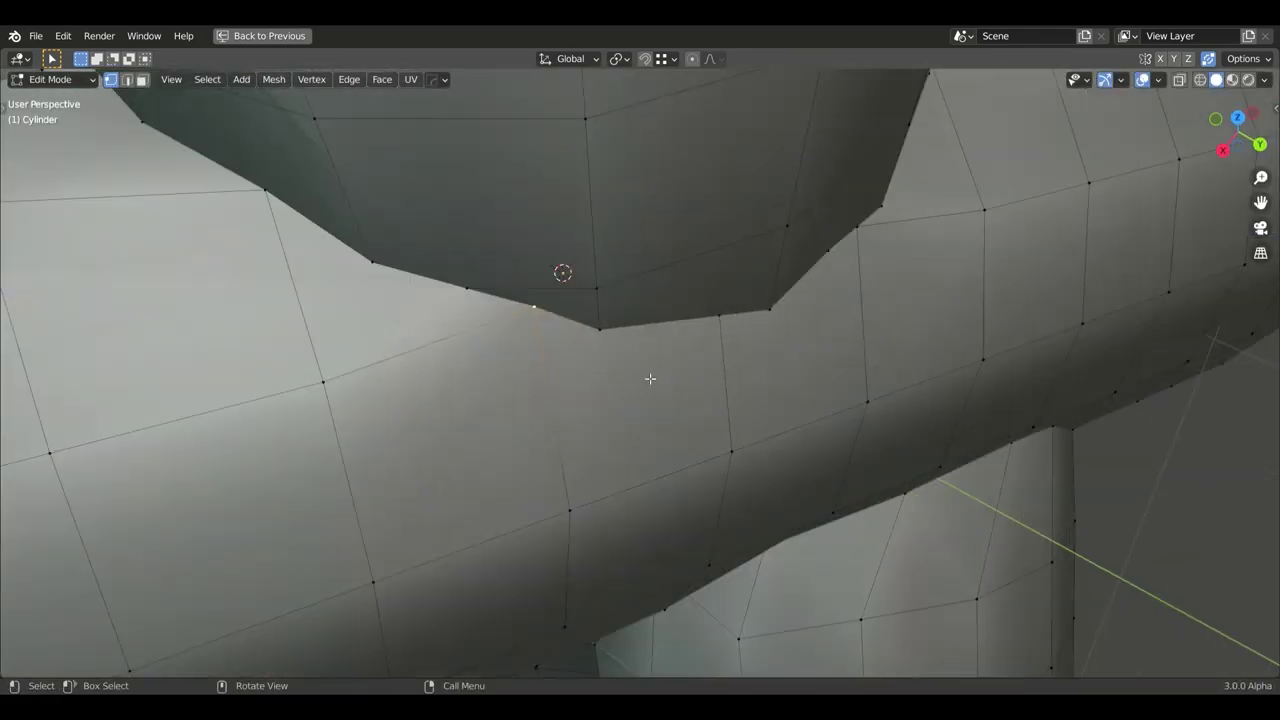
middle_drag(651, 374, 652, 333)
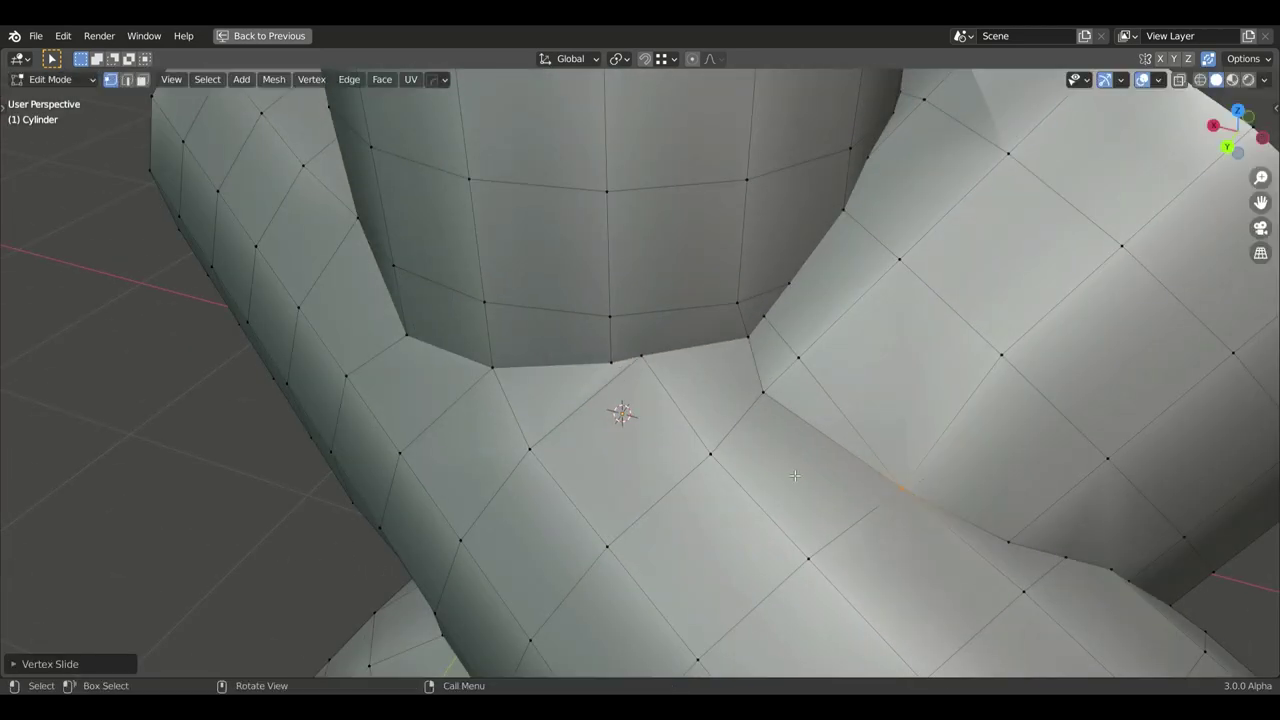
middle_drag(761, 293, 661, 479)
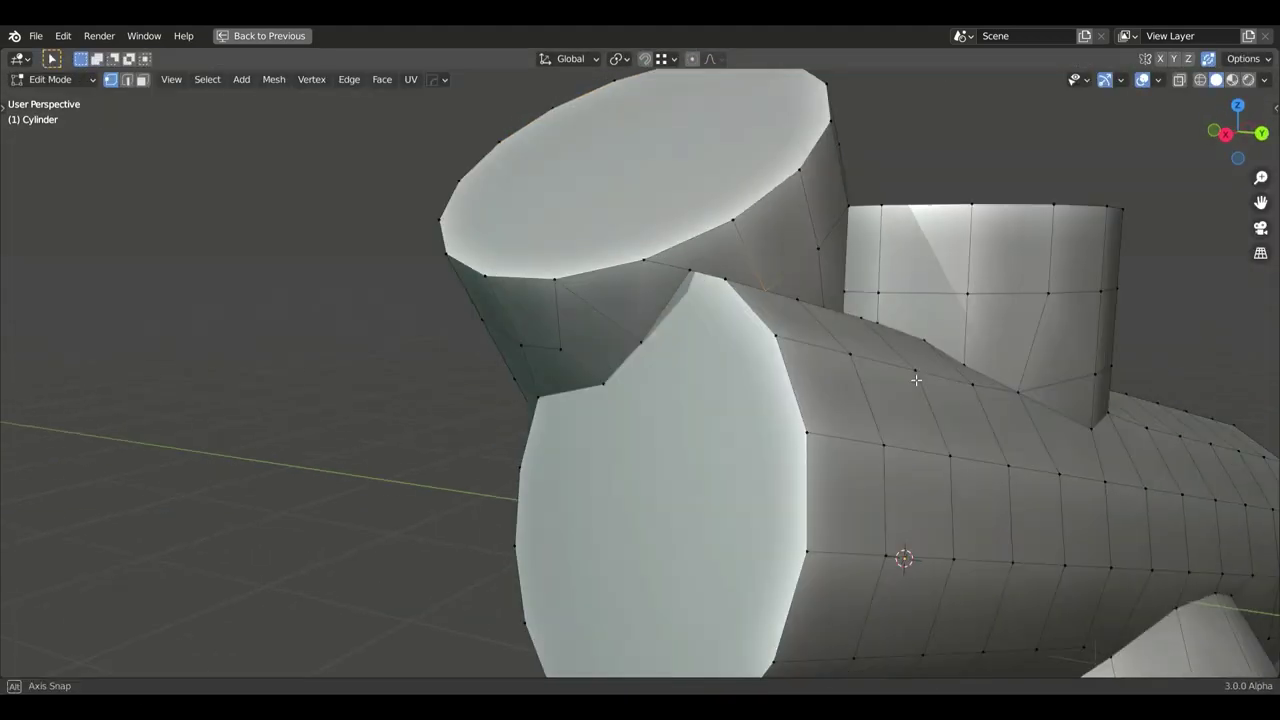
Hide the selected stray vertex at the junction and reframe the smoothed mesh
middle_drag(916, 379, 757, 354)
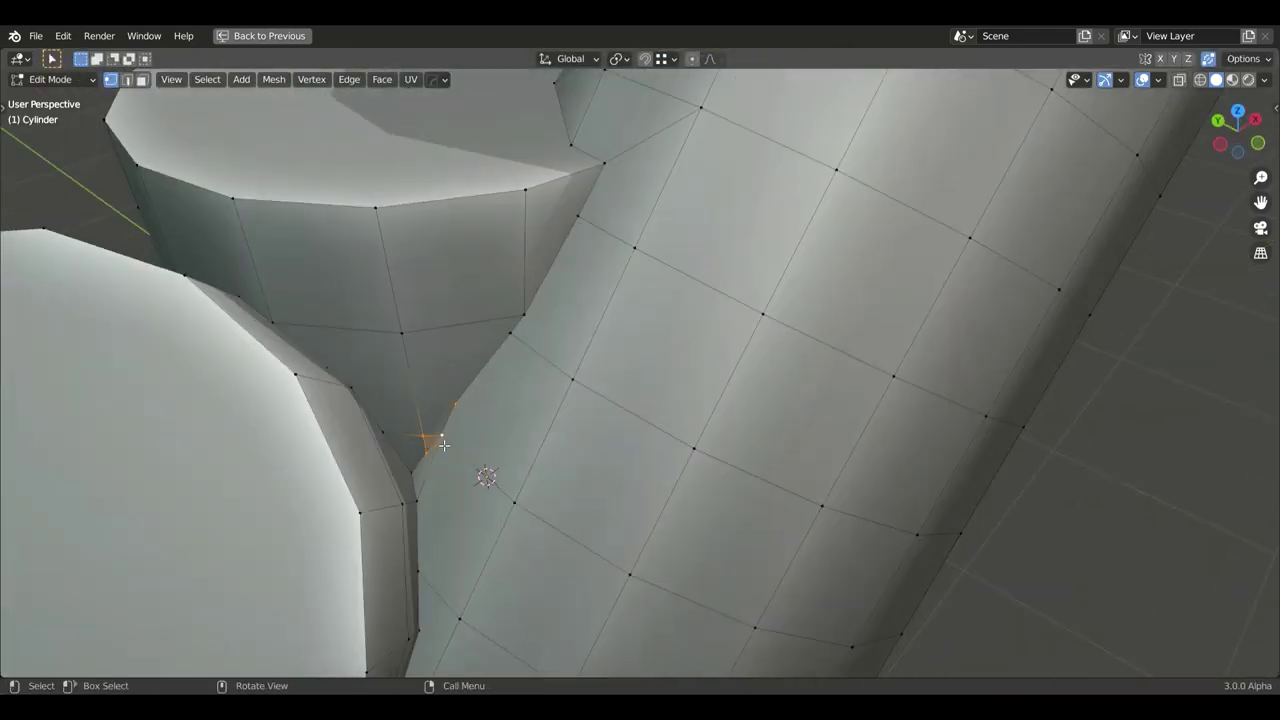
key(h)
mouse_move(443, 444)
middle_down()
mouse_move(529, 397)
mouse_move(563, 423)
mouse_move(603, 354)
mouse_move(575, 300)
middle_up()
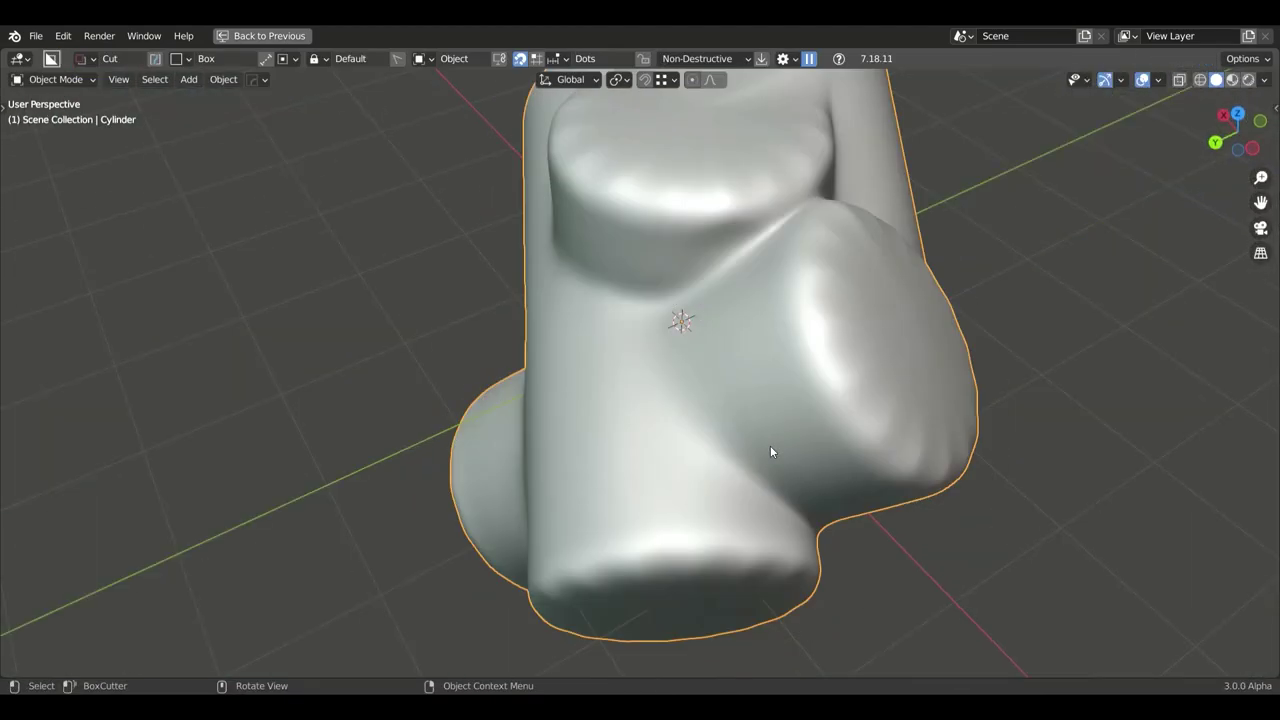
Move the selected geometry, enter Edit Mode, and zoom in on the next cylinder junction
key(g)
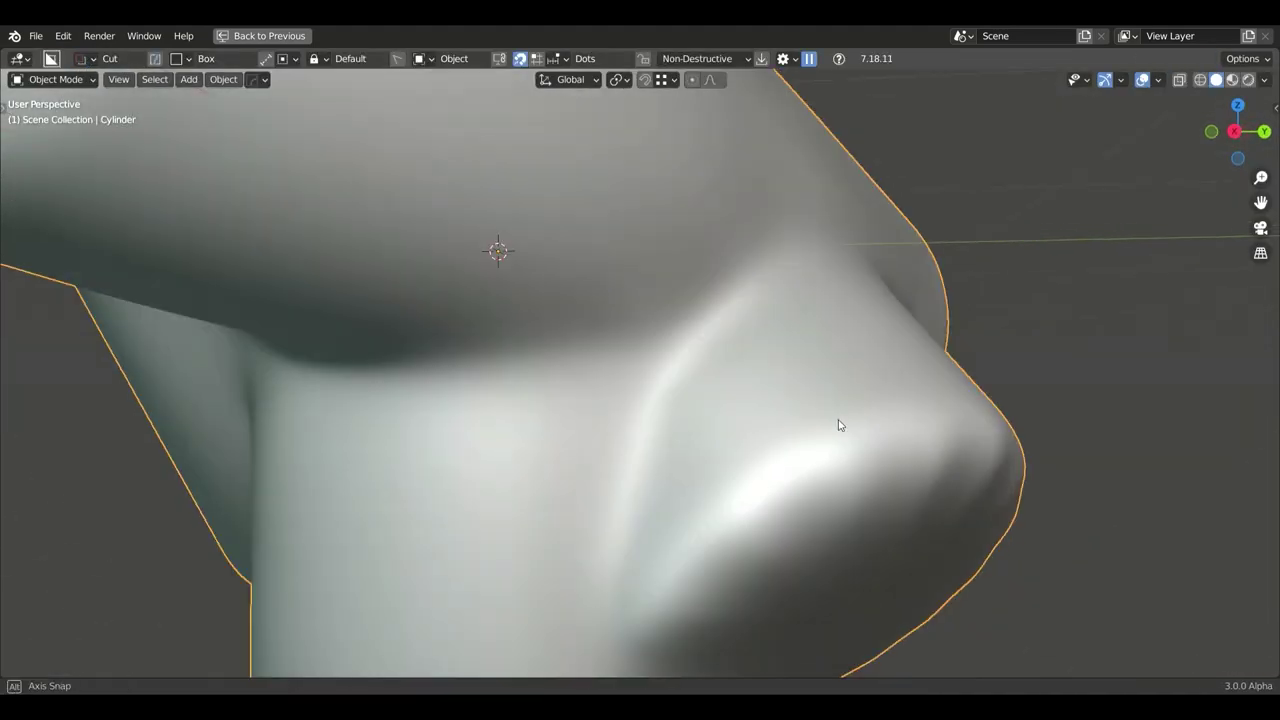
key(Tab)
middle_drag(702, 521, 754, 518)
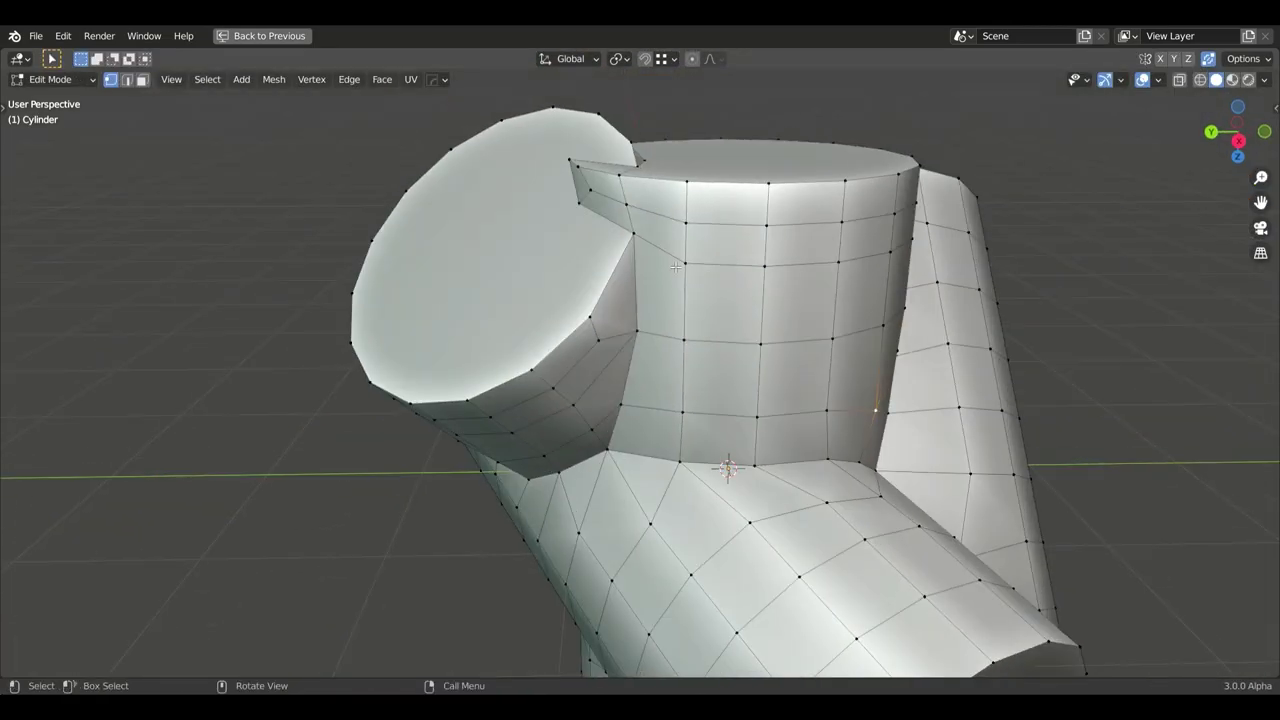
middle_drag(676, 266, 740, 449)
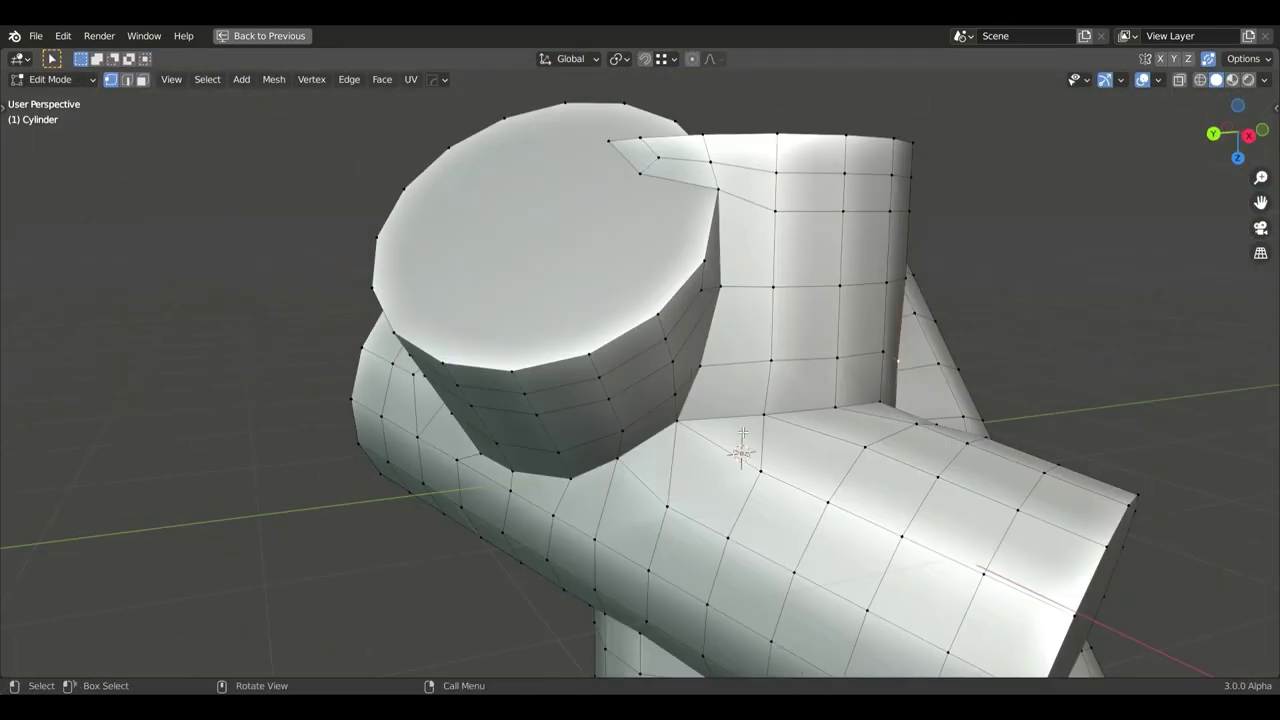
scroll(740, 449, up, 3)
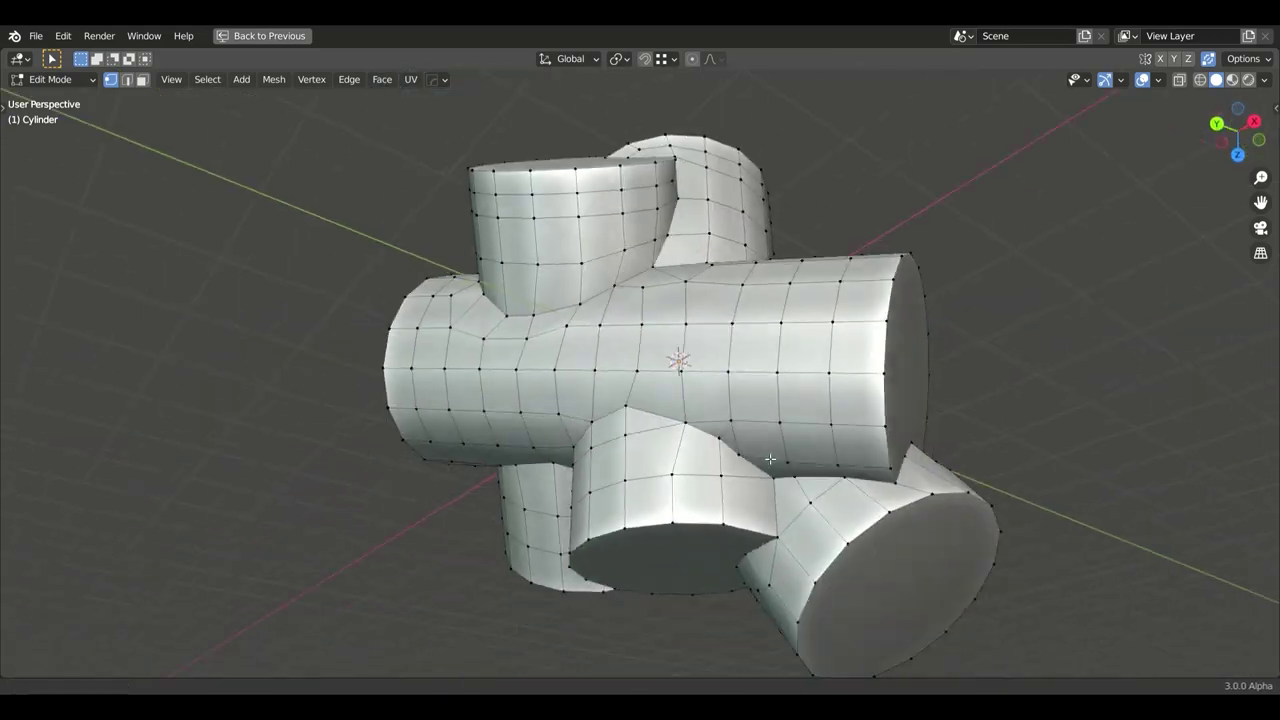
Orbit in closer on the cylinder junction being reworked
middle_drag(770, 459, 790, 483)
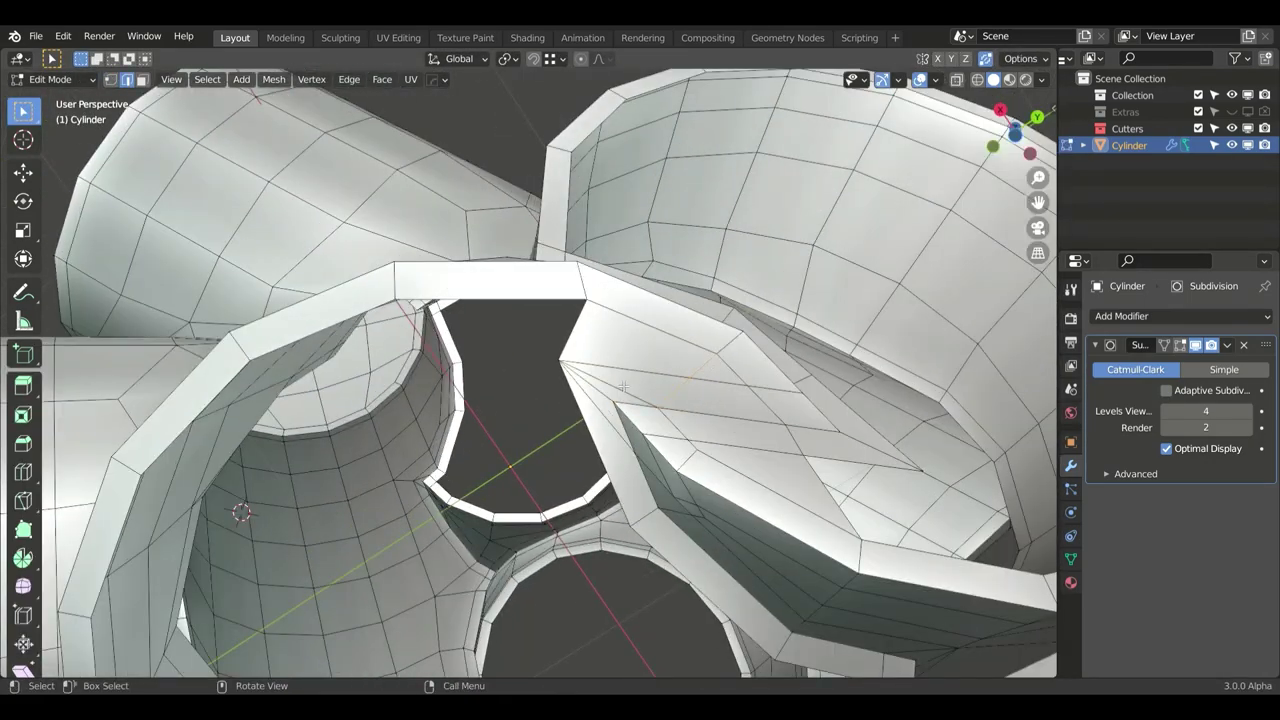
Dissolve the selected triangles into larger faces and bring the cylinder's underside into view
middle_drag(622, 386, 770, 410)
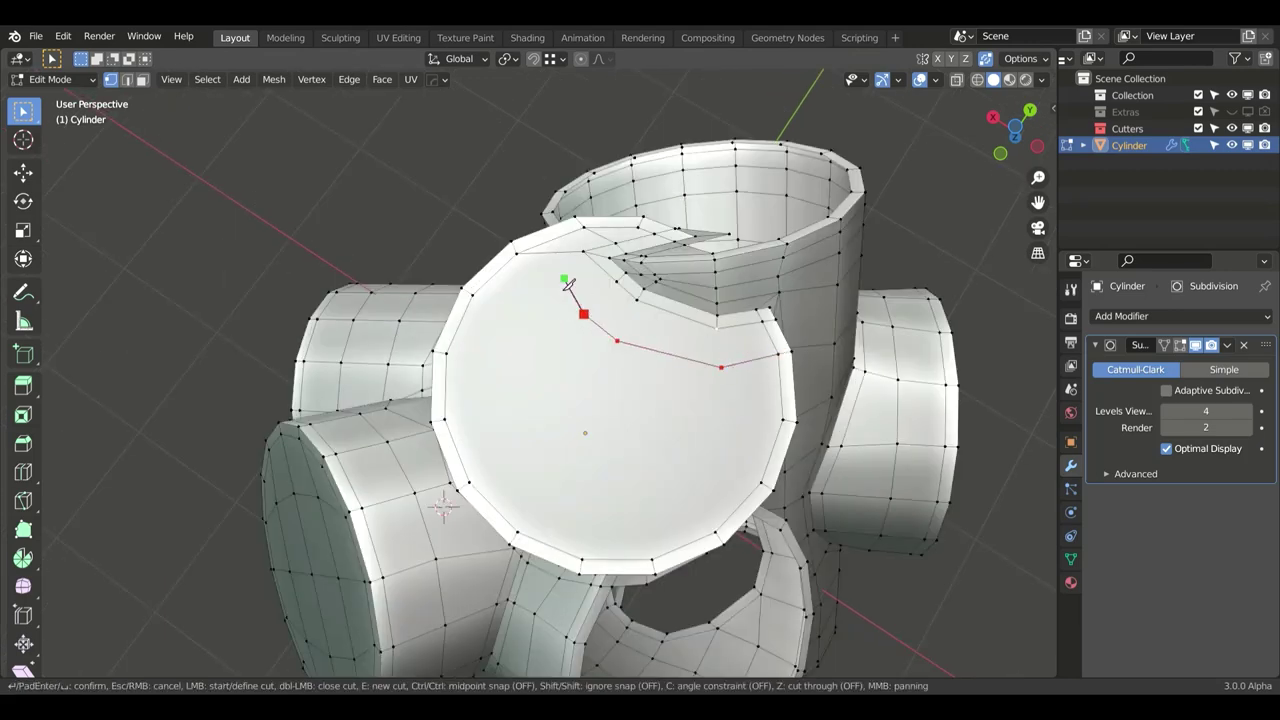
key(ctrl+x)
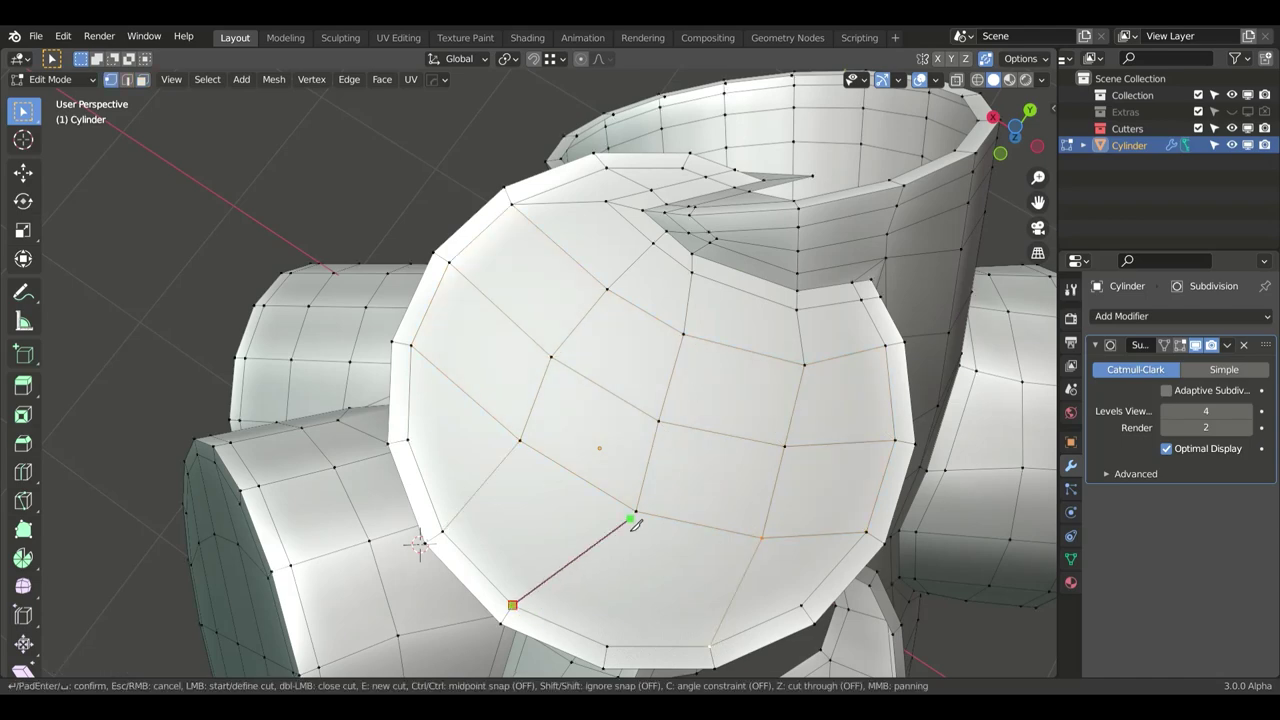
shift+middle_drag(636, 643, 641, 320)
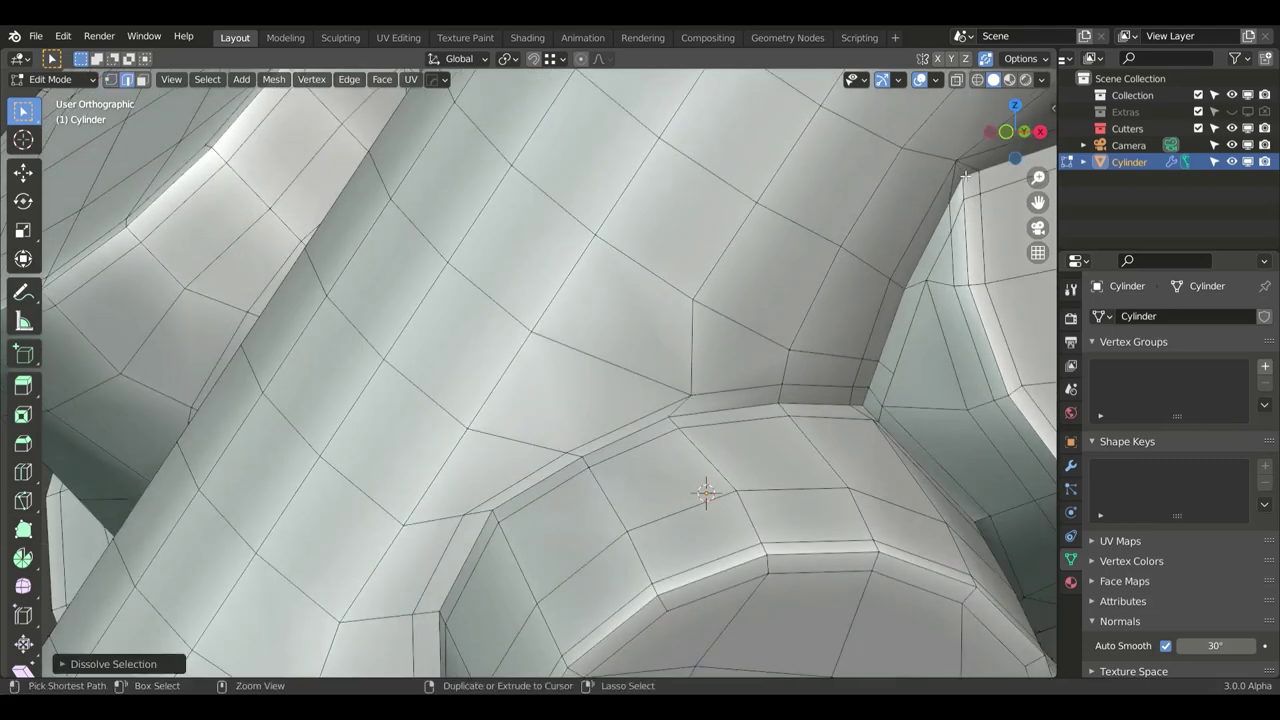
Turn the rendered view slightly to preview the brushed-metal node material
mouse_move(948, 243)
middle_down()
mouse_move(951, 196)
mouse_move(864, 236)
middle_up()
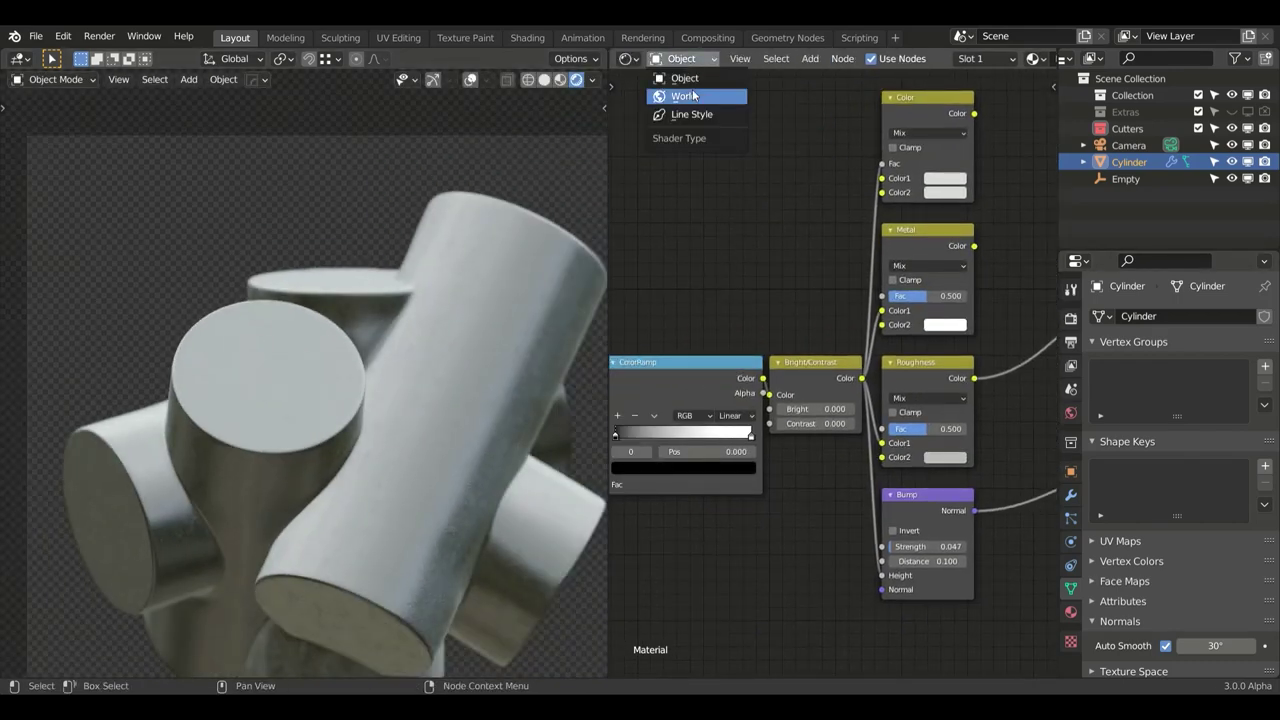
Rotate the world environment 82.7° on X in its Mapping node, then return to the object material
click(693, 95)
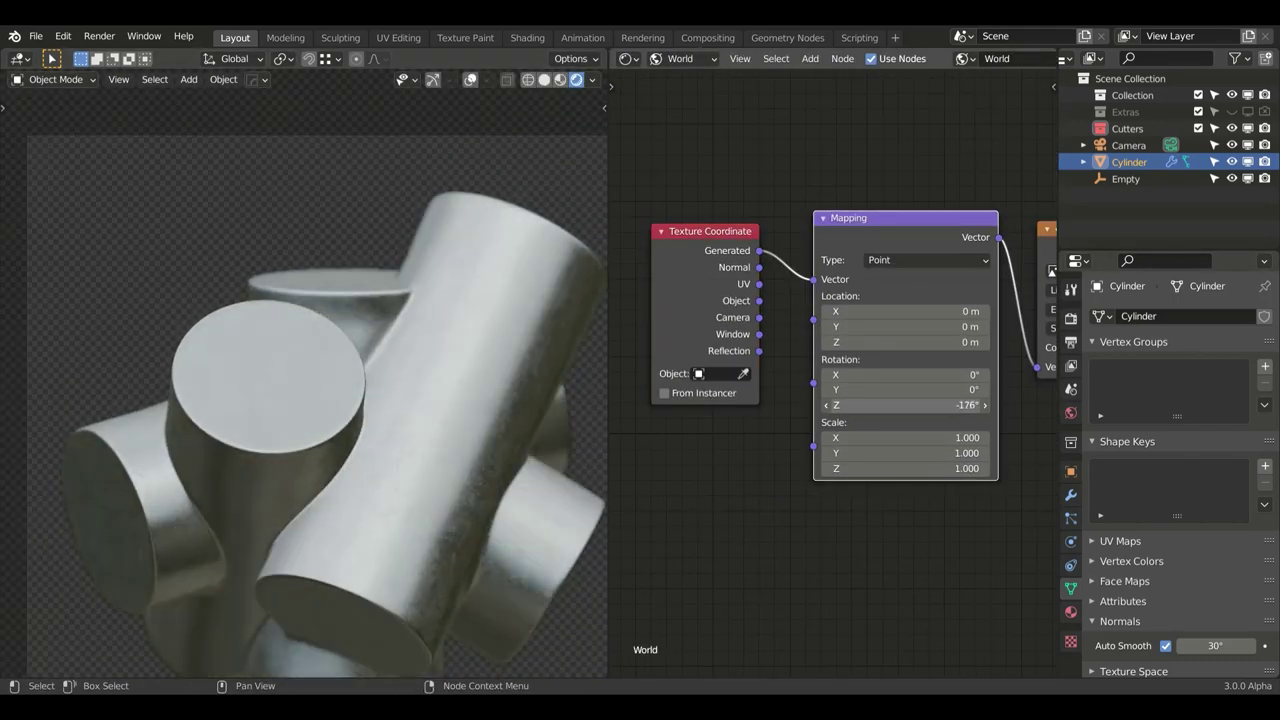
drag(905, 374, 960, 374)
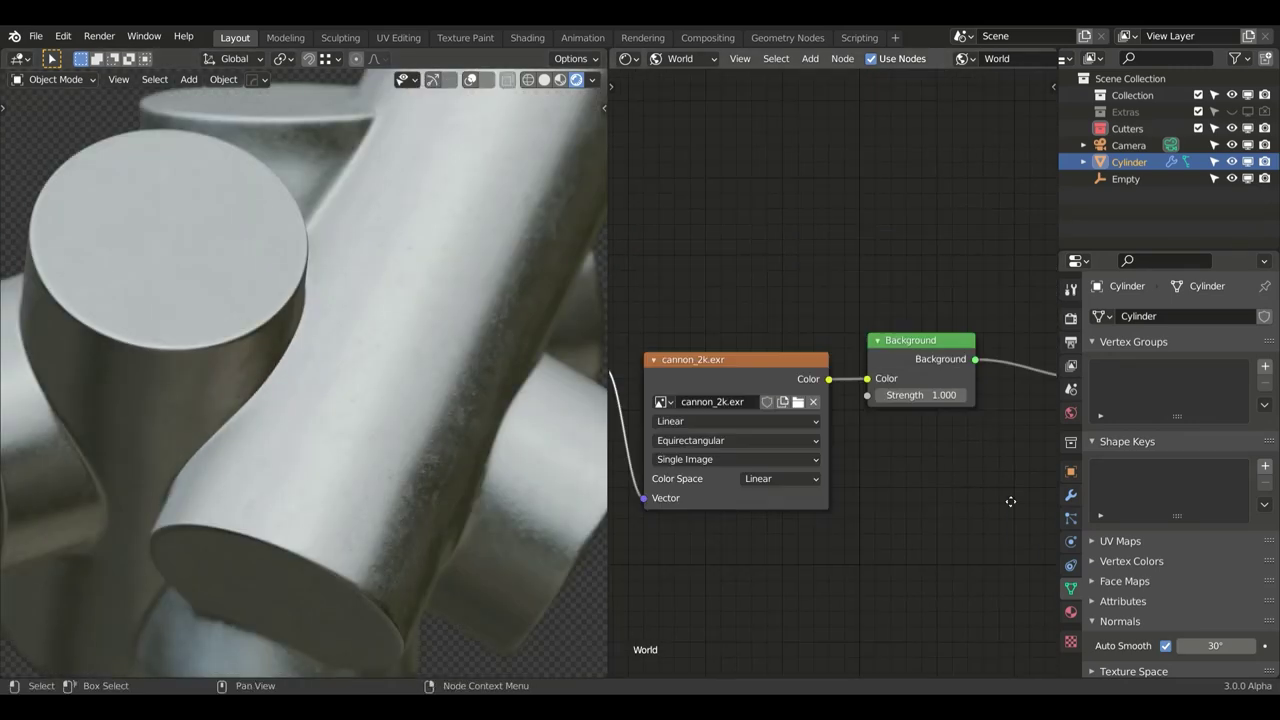
click(680, 58)
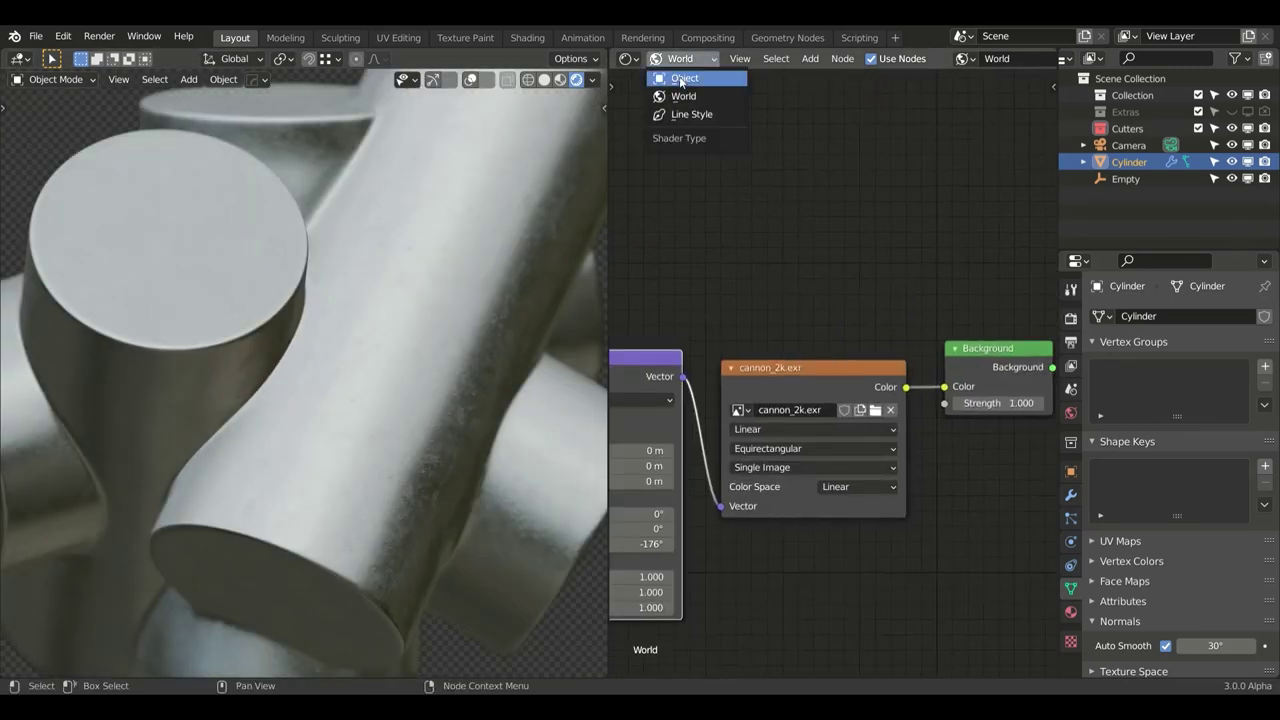
click(684, 78)
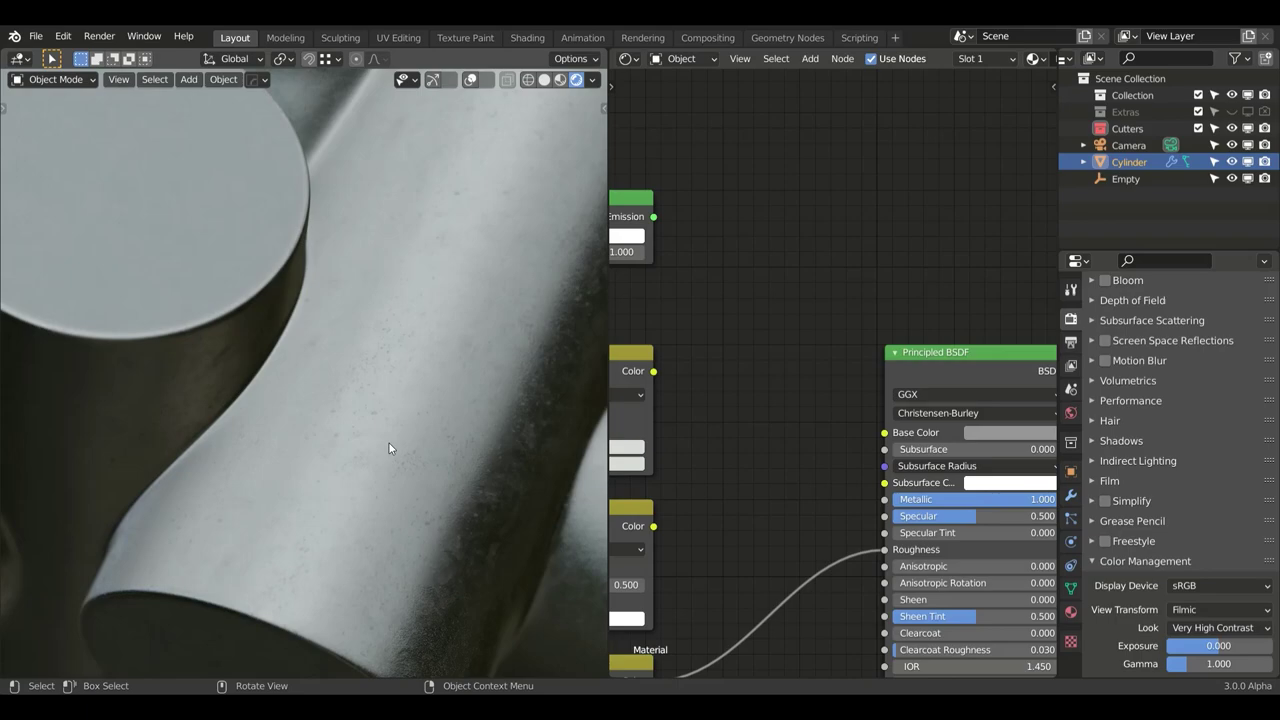
Check the Base Color picker, then bring the viewport overlays back
click(990, 432)
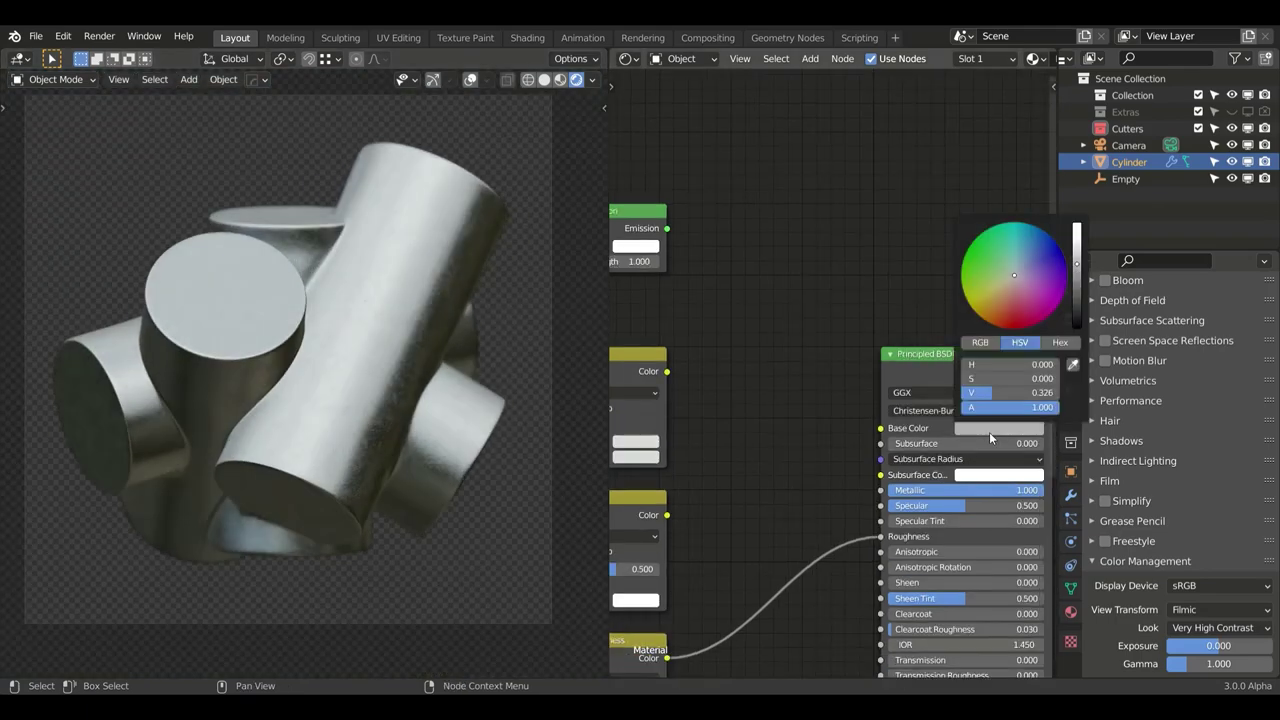
click(470, 79)
click(486, 79)
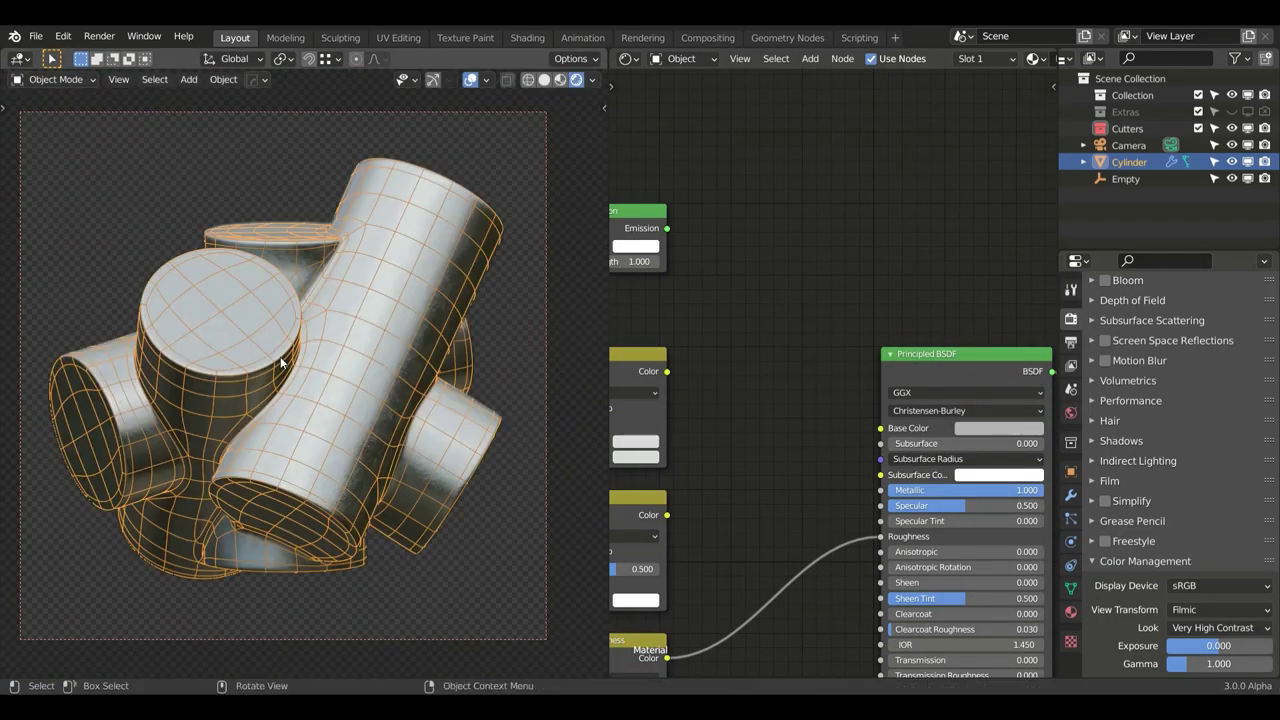
Split off a Timeline, play the spin animation and stop at frame 85, then view in solid shading
click(34, 611)
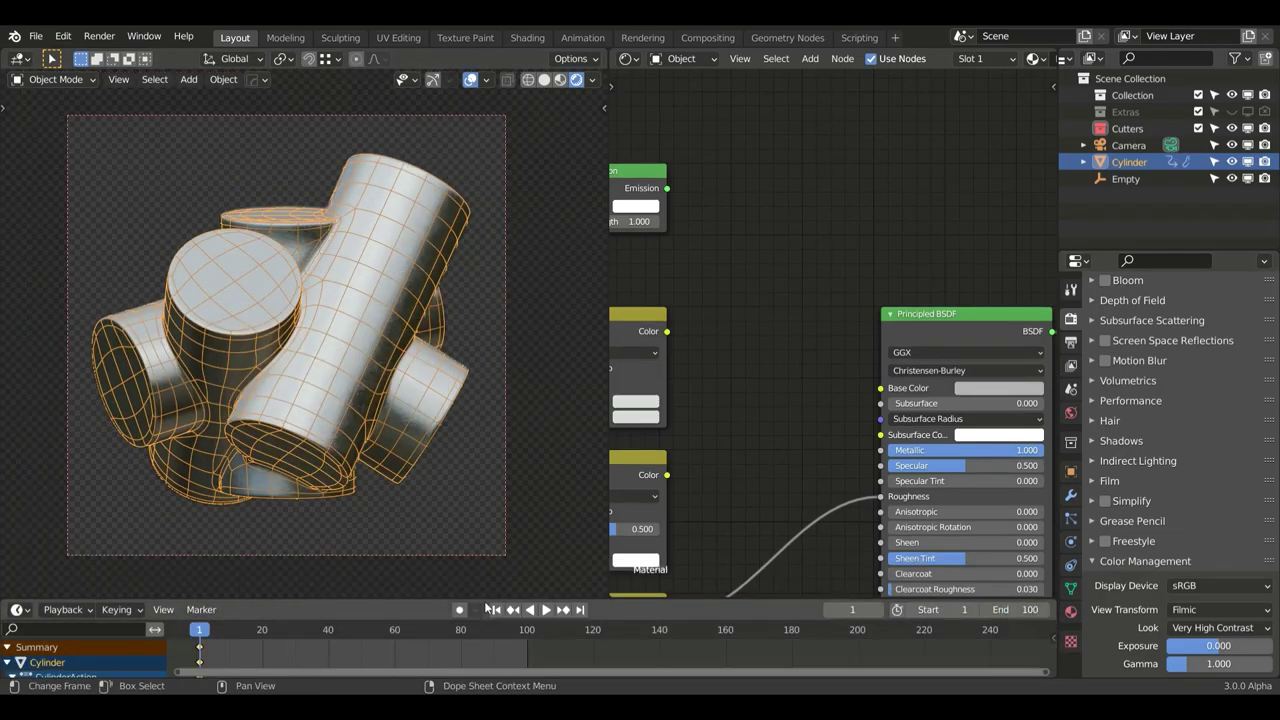
key(space)
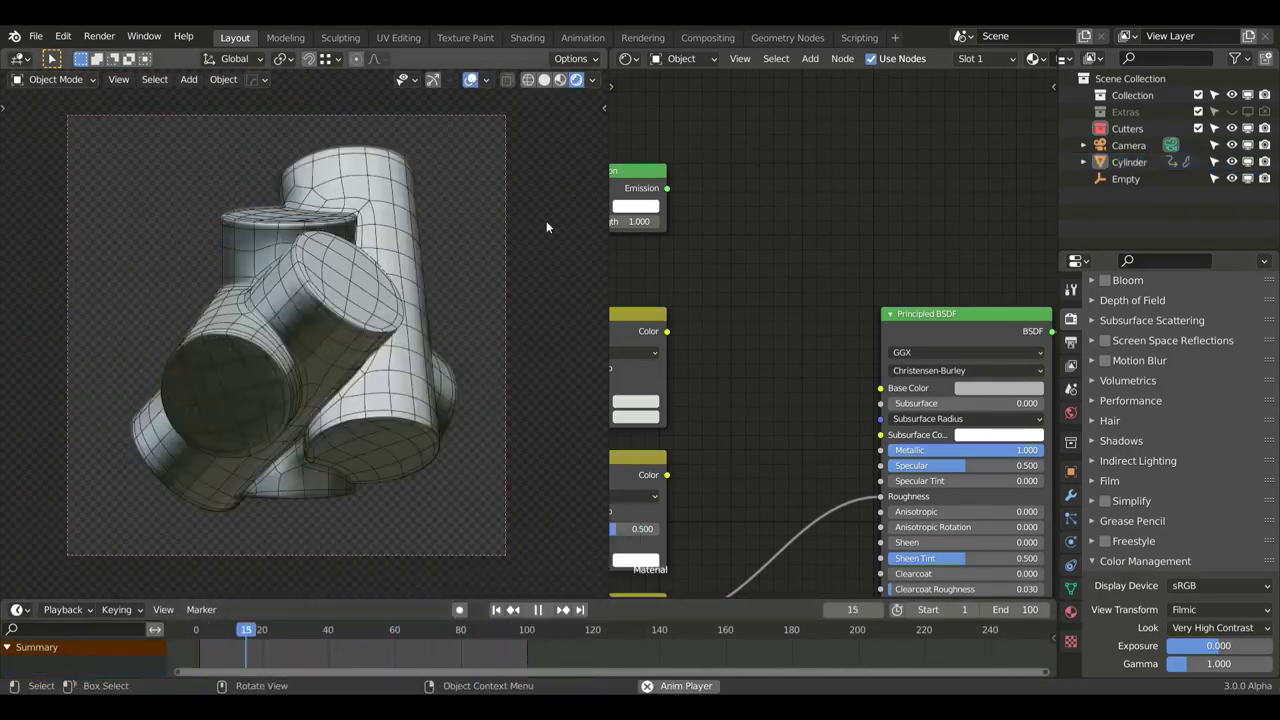
key(space)
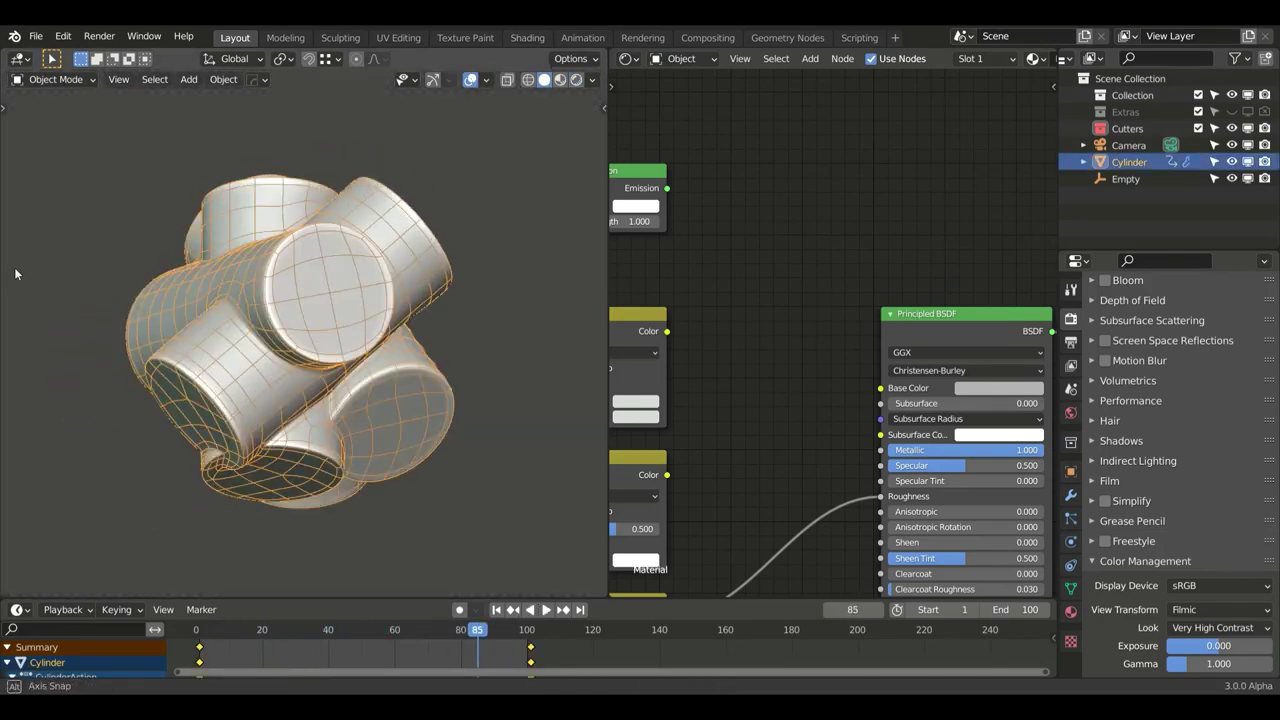
click(486, 79)
In a perspective view, try deleting only the duplicate's mesh faces in Edit Mode, then undo
click(432, 79)
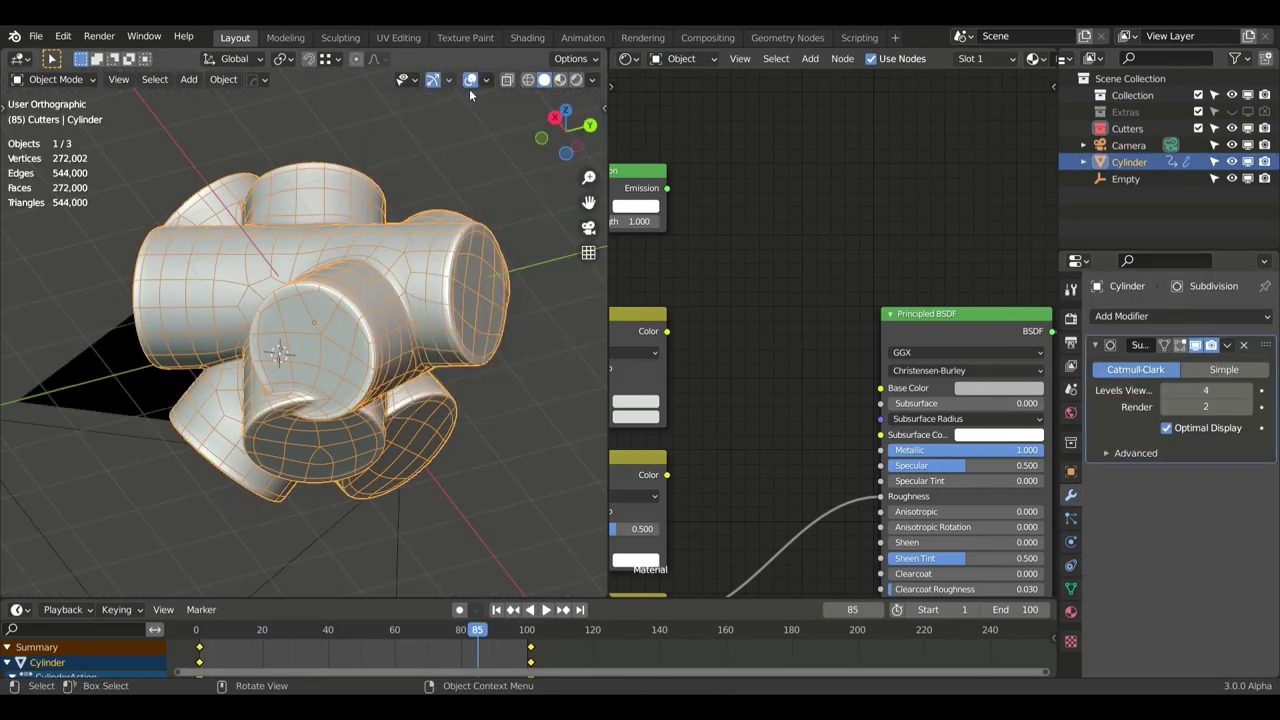
click(588, 253)
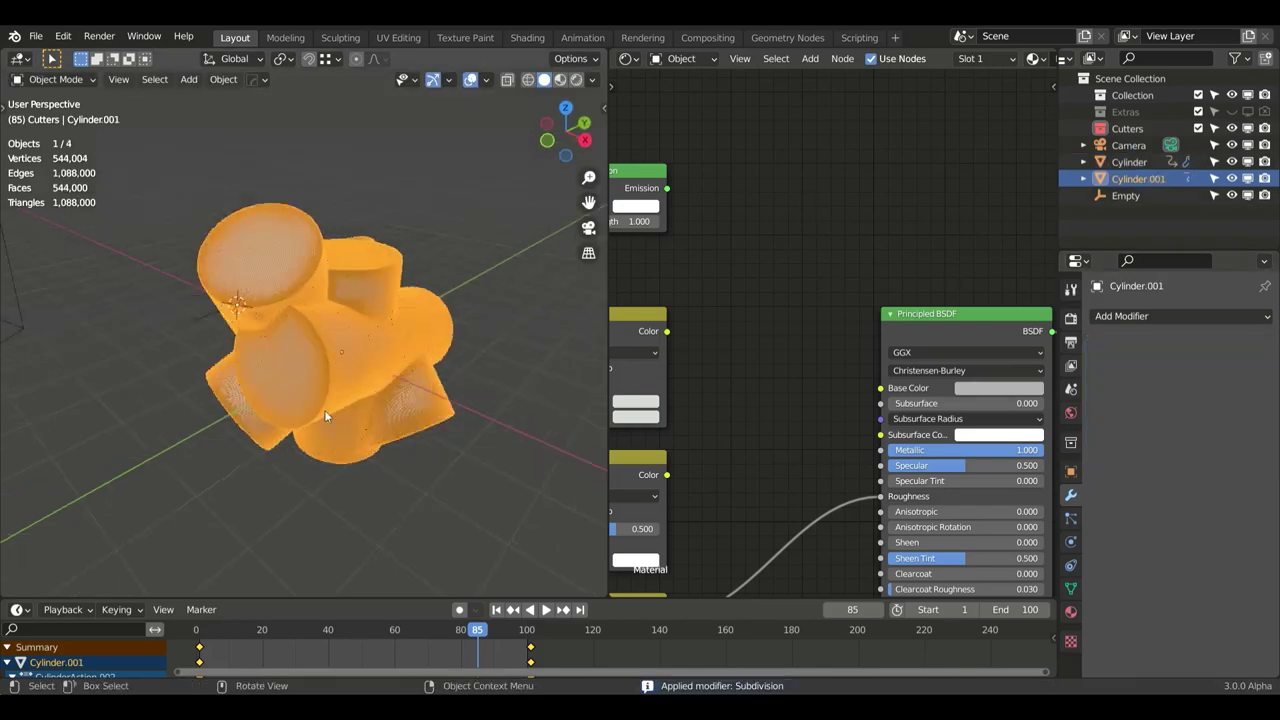
key(Tab)
key(a)
key(x)
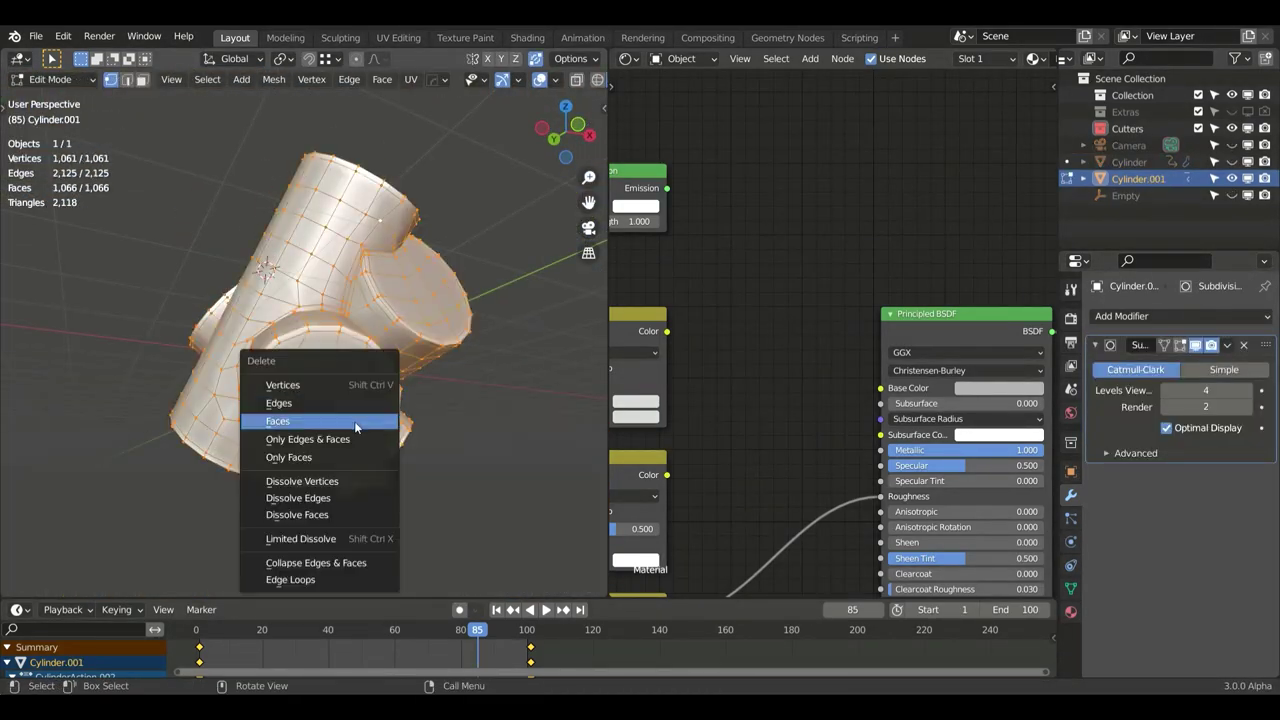
click(290, 454)
key(ctrl+z)
key(ctrl+z)
key(ctrl+z)
Orbit around the sculpture, undo the applied subdivision, and return to Object Mode
middle_drag(510, 232, 165, 295)
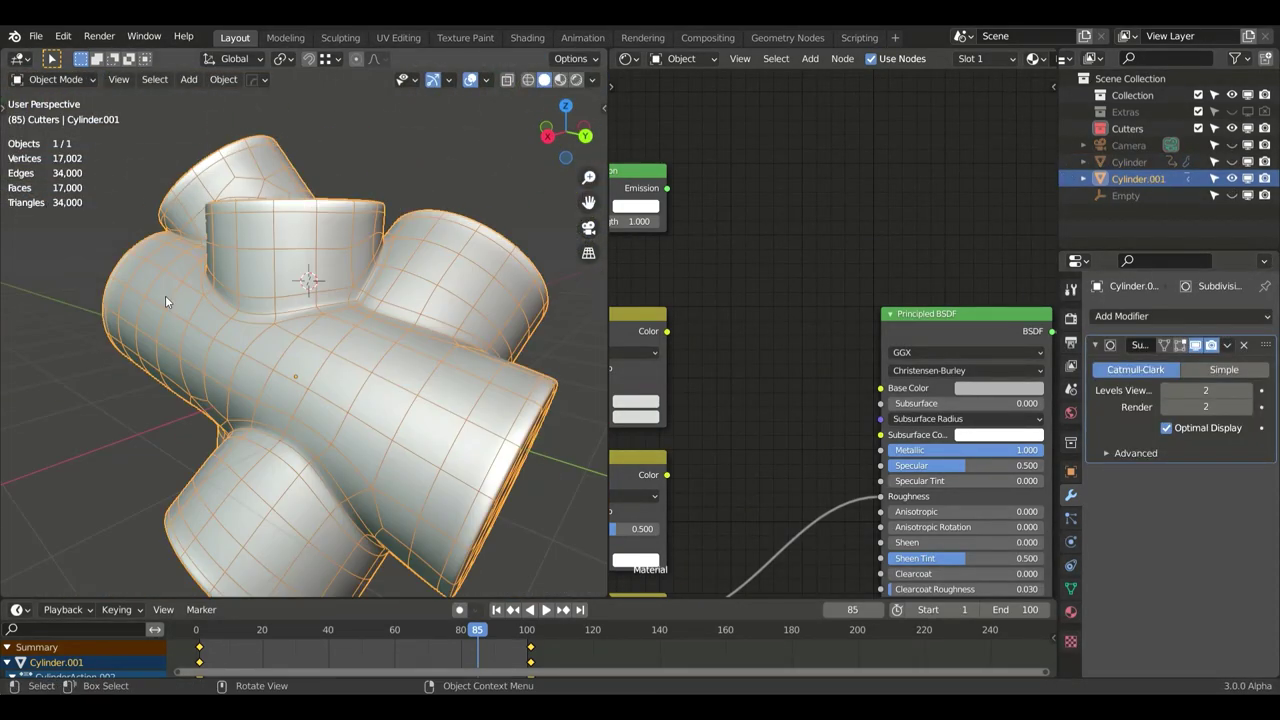
middle_drag(398, 366, 319, 318)
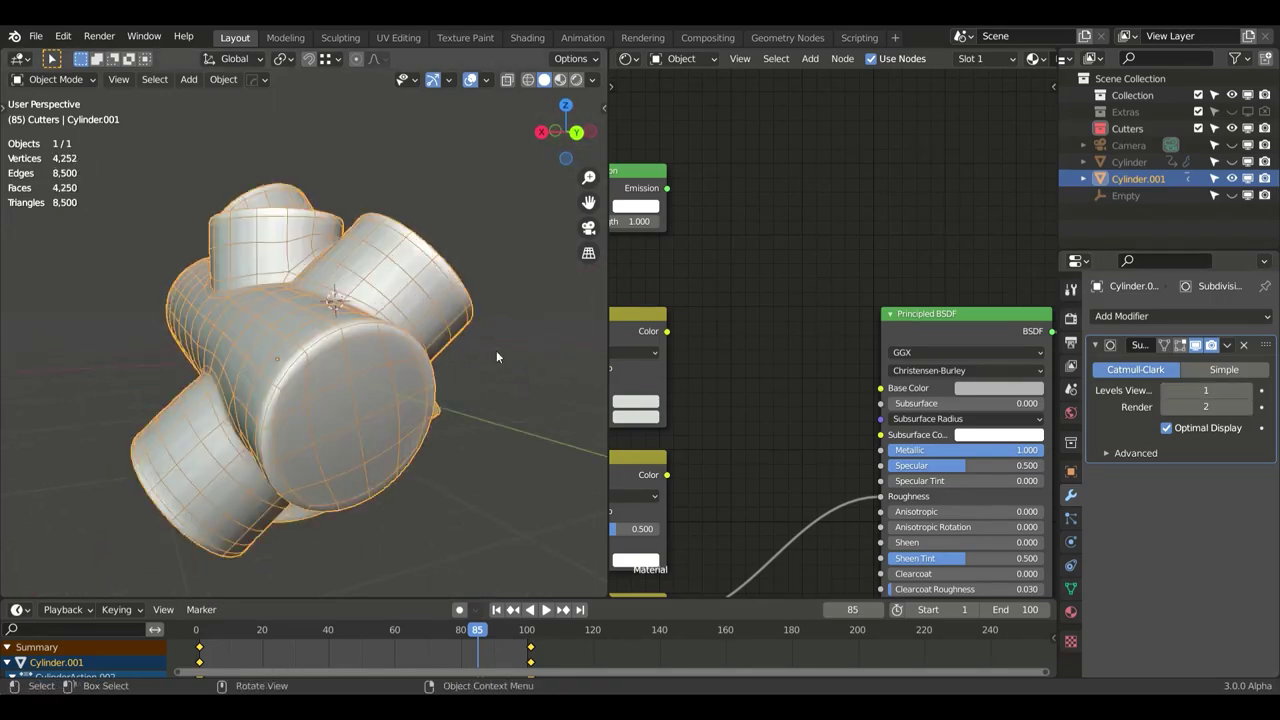
key(ctrl+z)
key(a)
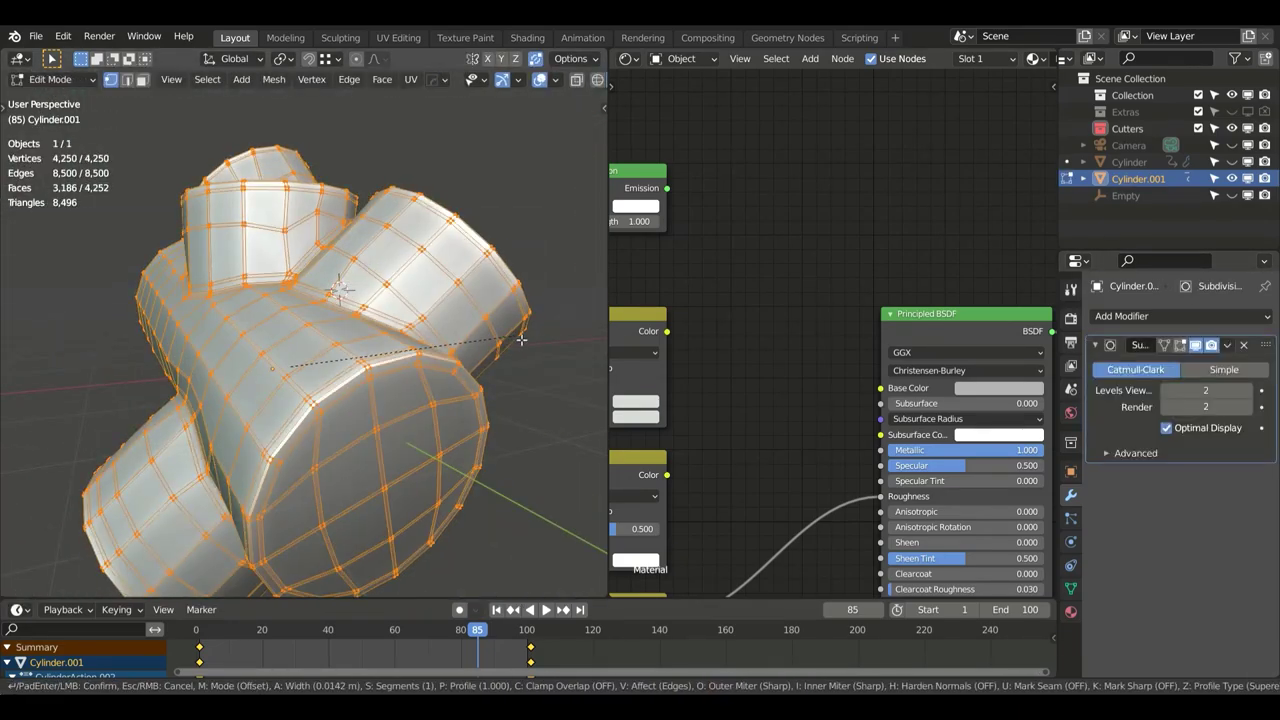
mouse_move(375, 421)
middle_down()
mouse_move(414, 410)
mouse_move(531, 236)
mouse_move(377, 238)
middle_up()
key(Tab)
scroll(470, 246, down, 5)
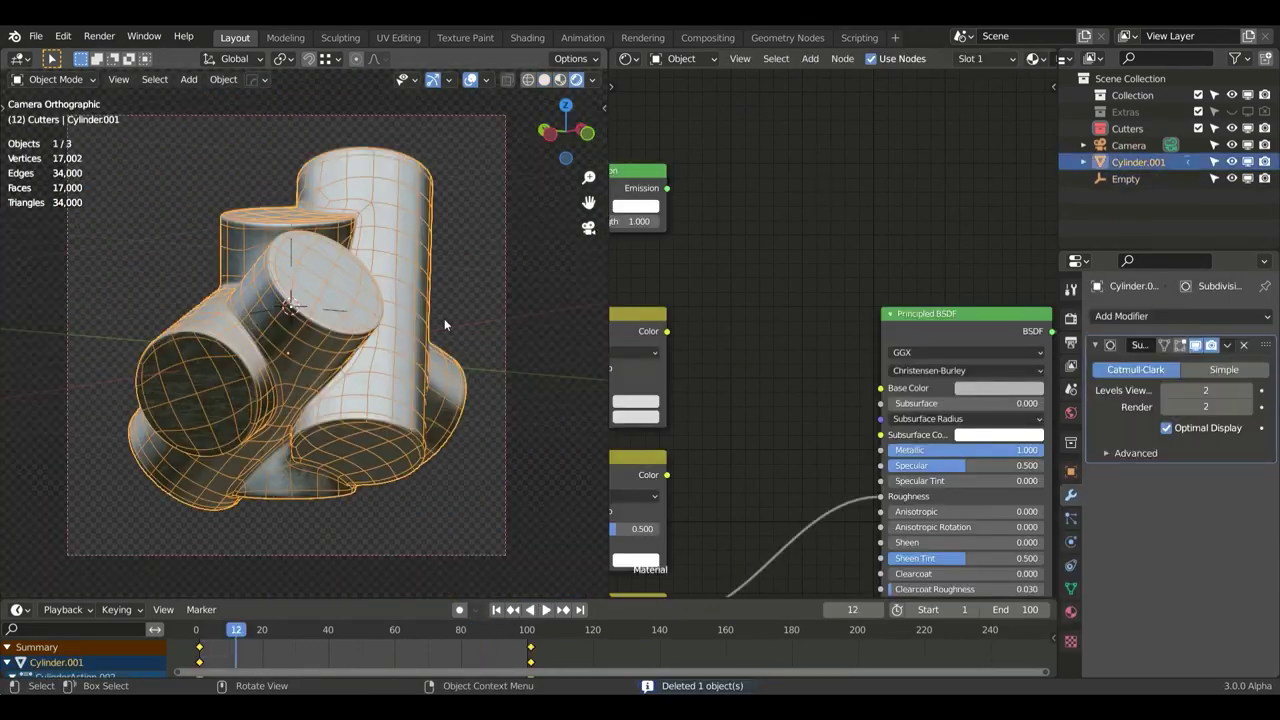
Build the Compare and Multiply mask in the Main Object material, choosing the Compare node's operation
click(110, 38)
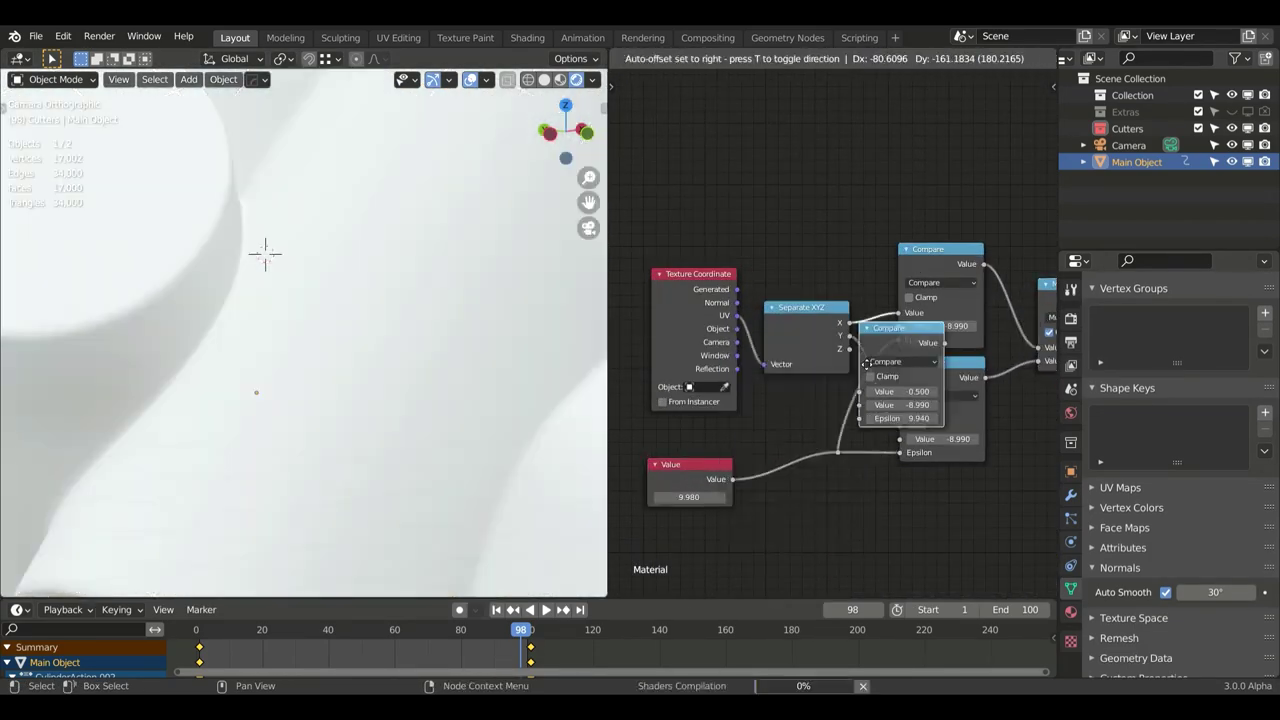
click(838, 474)
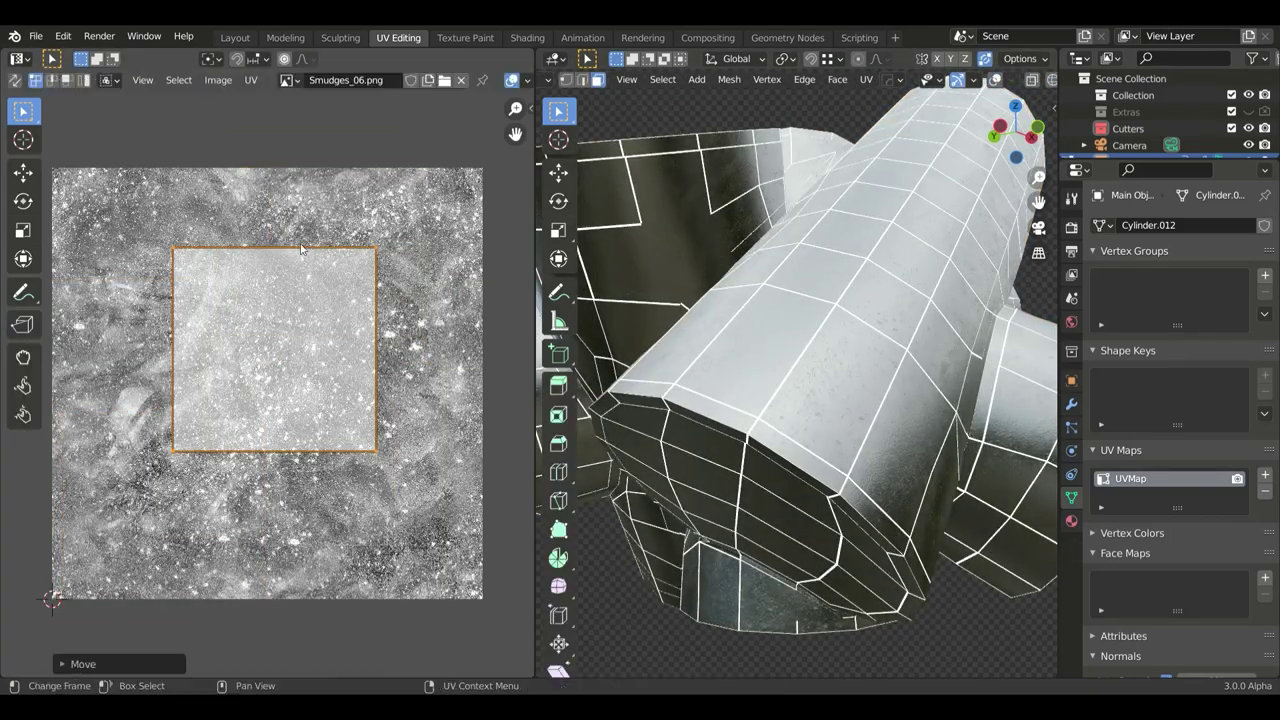
Enlarge the UV square over Smudges_06.png, move it, and shear it along Y
click(368, 406)
key(g)
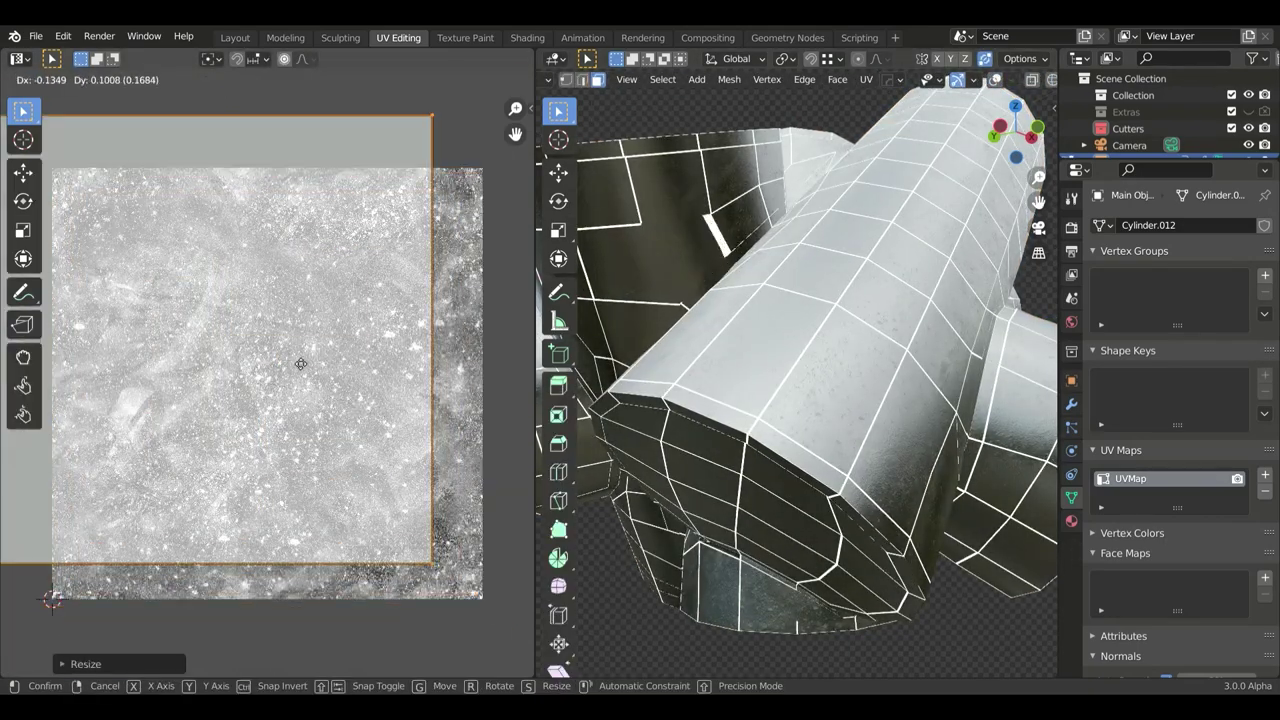
scroll(363, 409, down, 1)
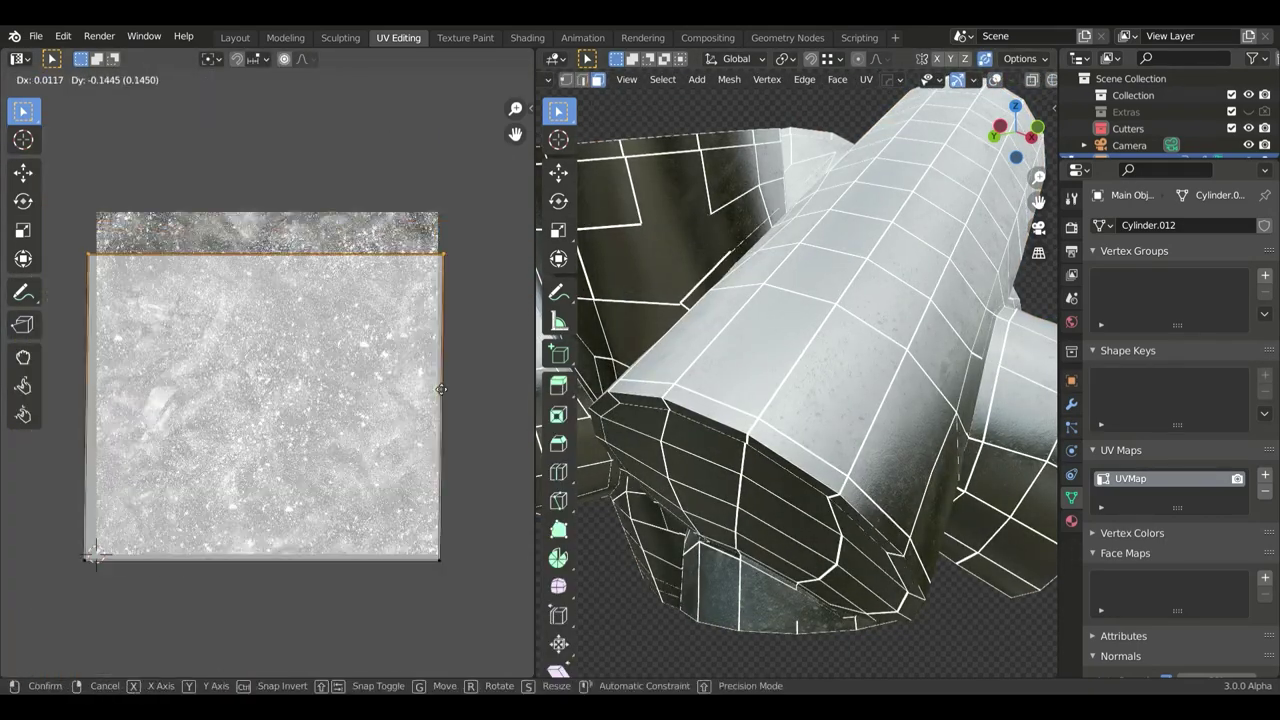
key(y)
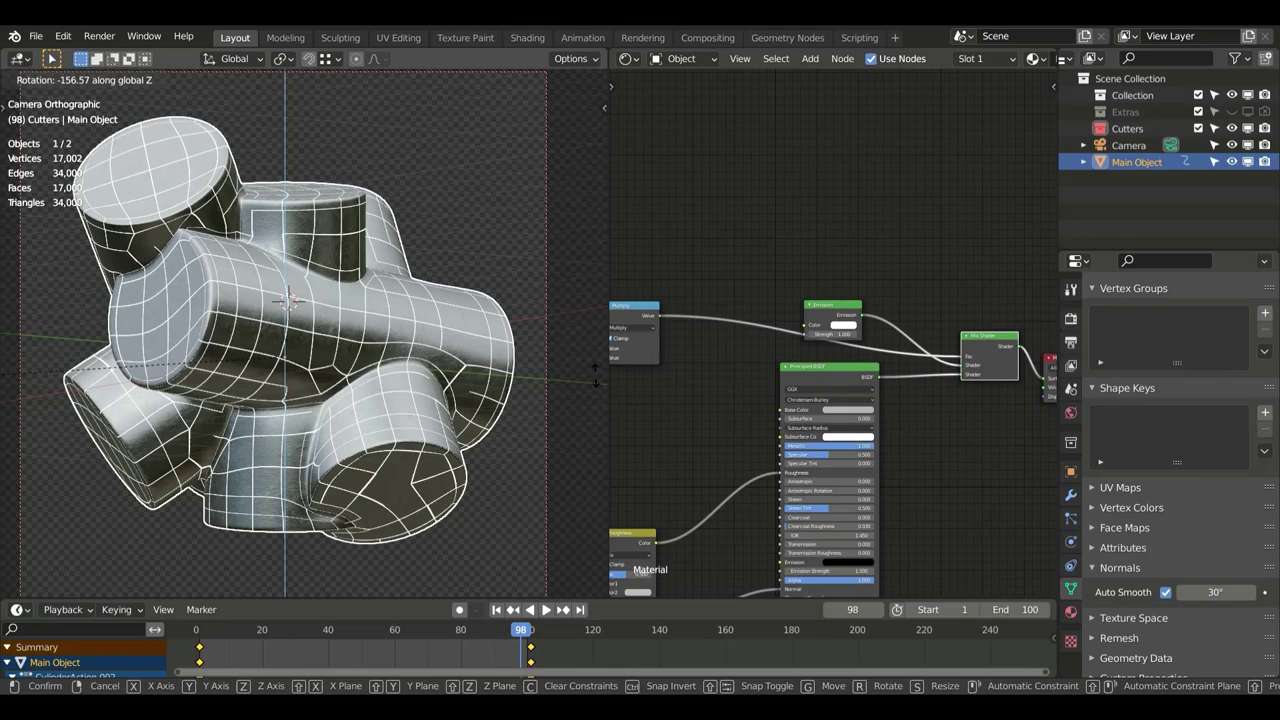
Select the object, enter its mesh Edit Mode, and switch to the UV Editing workspace
click(290, 300)
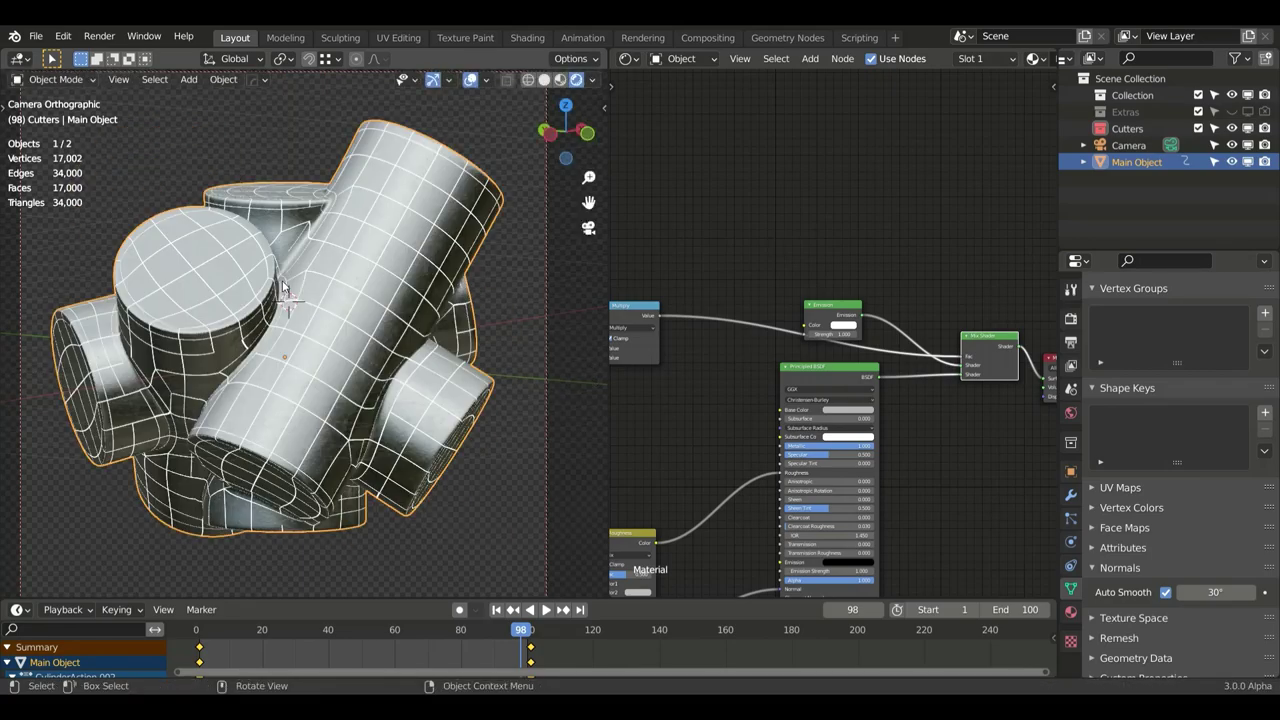
key(Tab)
scroll(280, 280, up, 5)
click(398, 37)
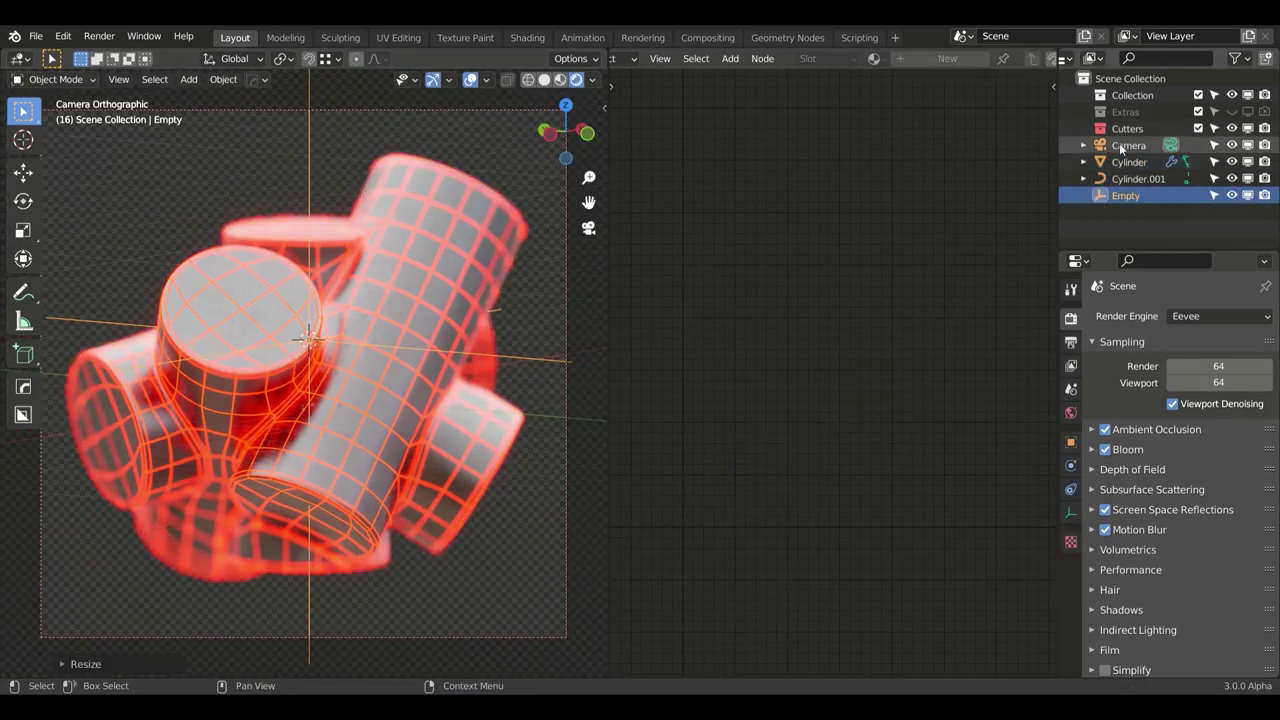
Key the Cylinder's LocRotScale at frames 1 and 100 with a Z spin, linear interpolation, and play it
click(1121, 147)
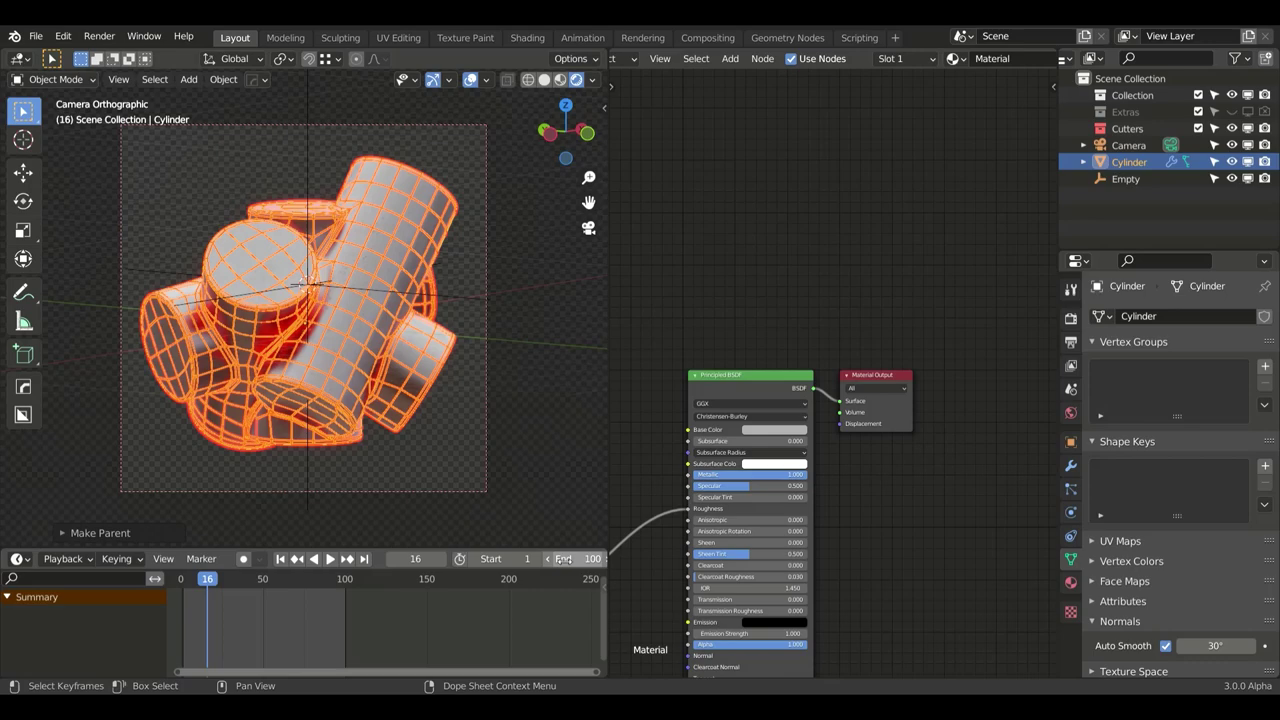
key(i)
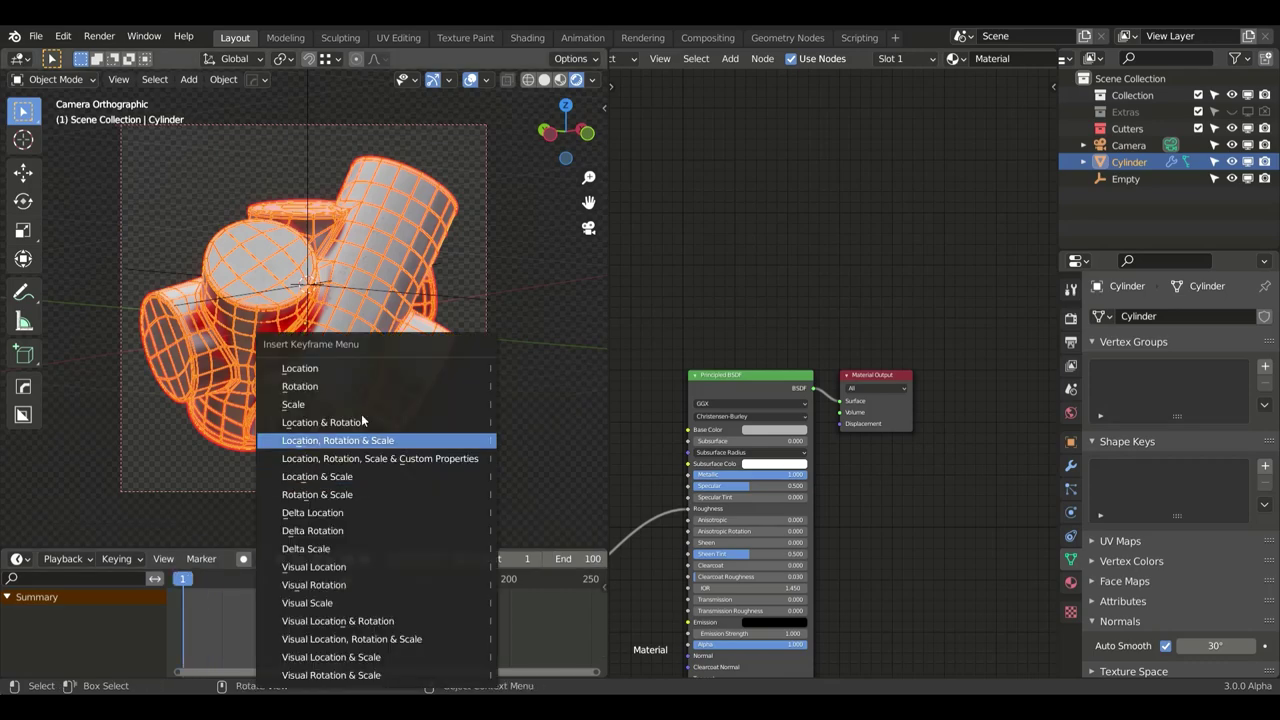
key(Escape)
key(i)
click(392, 349)
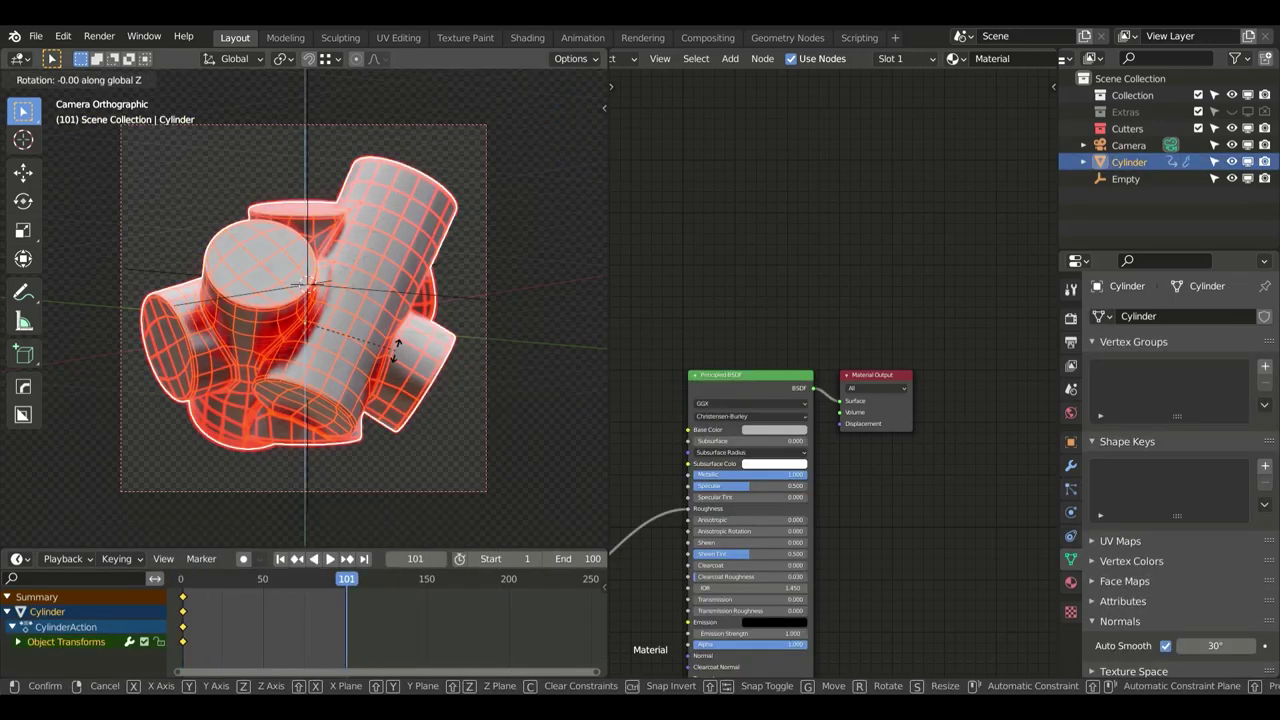
key(r)
key(t)
click(69, 583)
key(space)
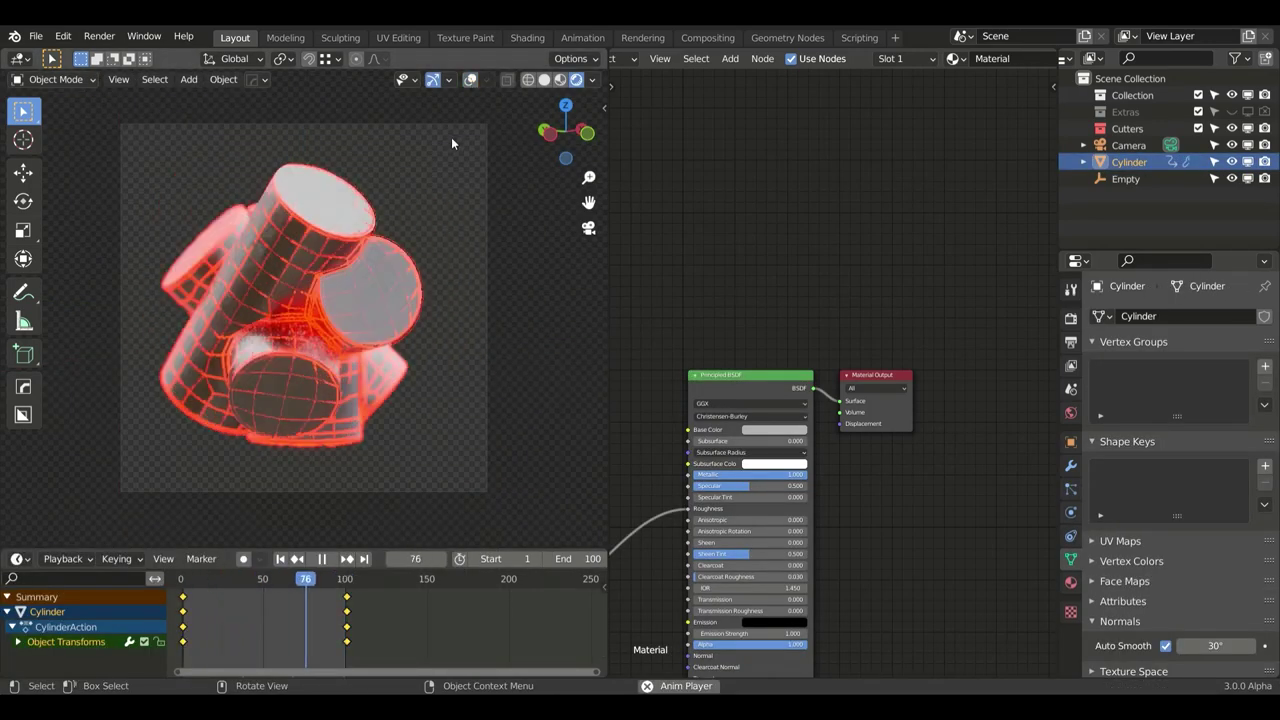
Select the red cage curve Cylinder.001 in the Outliner and view it through the scene camera
click(1083, 162)
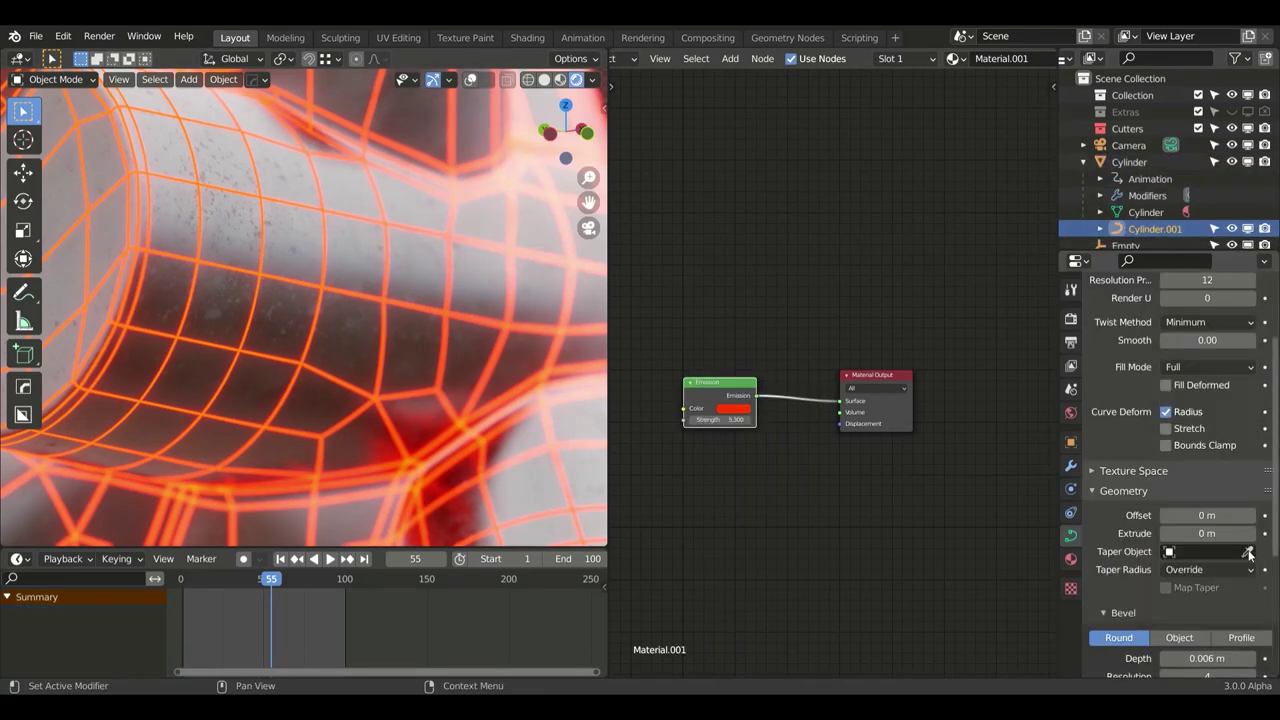
click(1155, 229)
scroll(234, 388, up, 2)
scroll(1170, 480, down, 2)
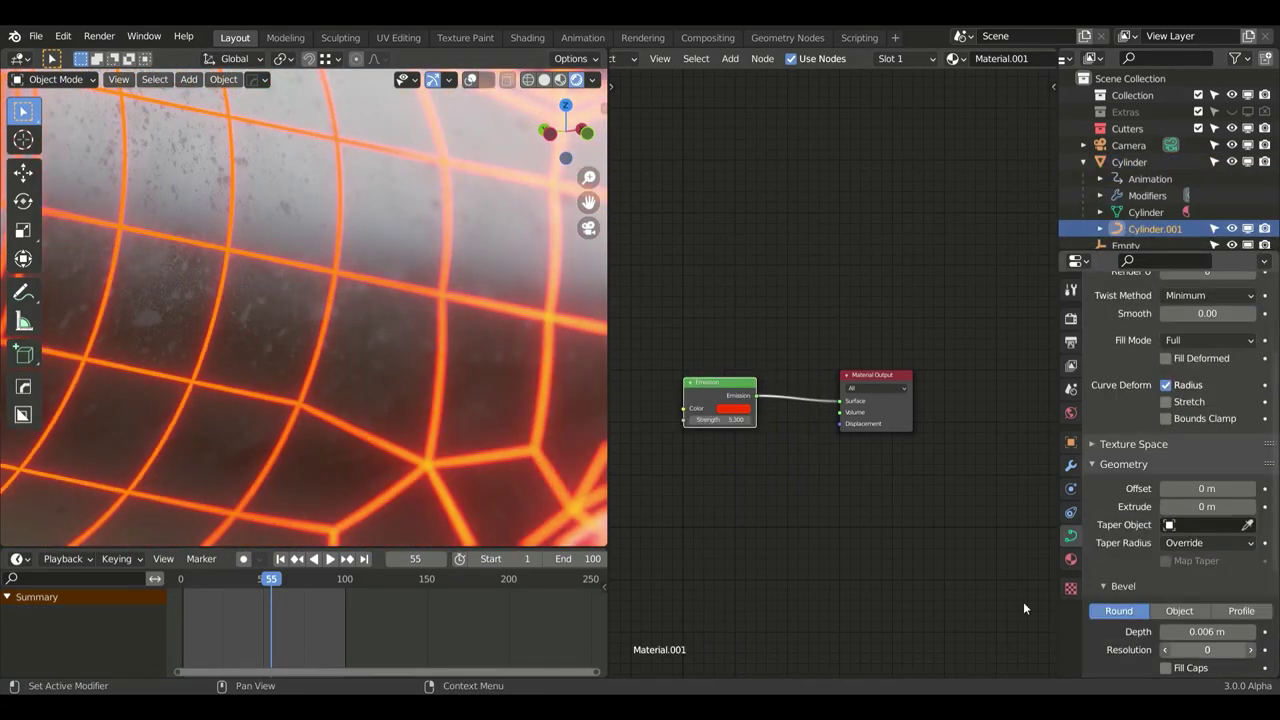
key(KP_0)
In the curve's Edit Mode, toggle selection of the last point and bring up the Segments options
key(Tab)
scroll(446, 309, up, 4)
scroll(313, 237, up, 5)
click(155, 79)
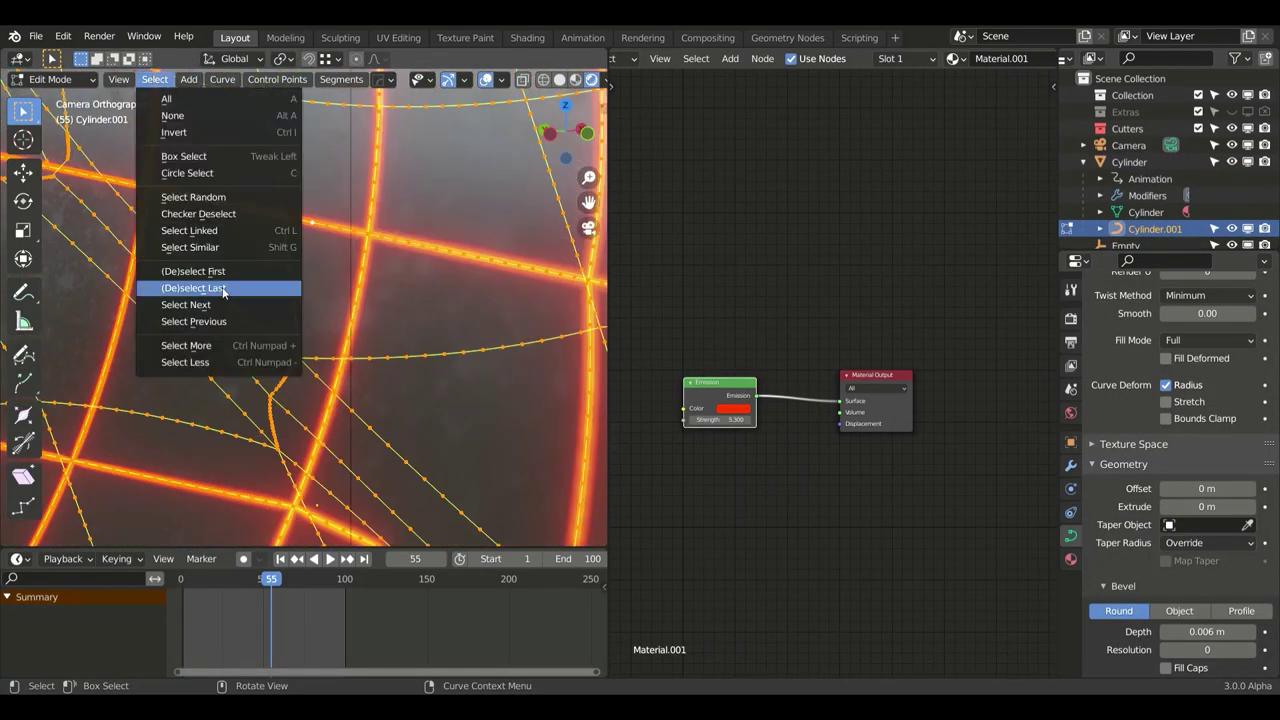
click(220, 286)
scroll(306, 259, down, 5)
scroll(305, 259, up, 5)
click(277, 79)
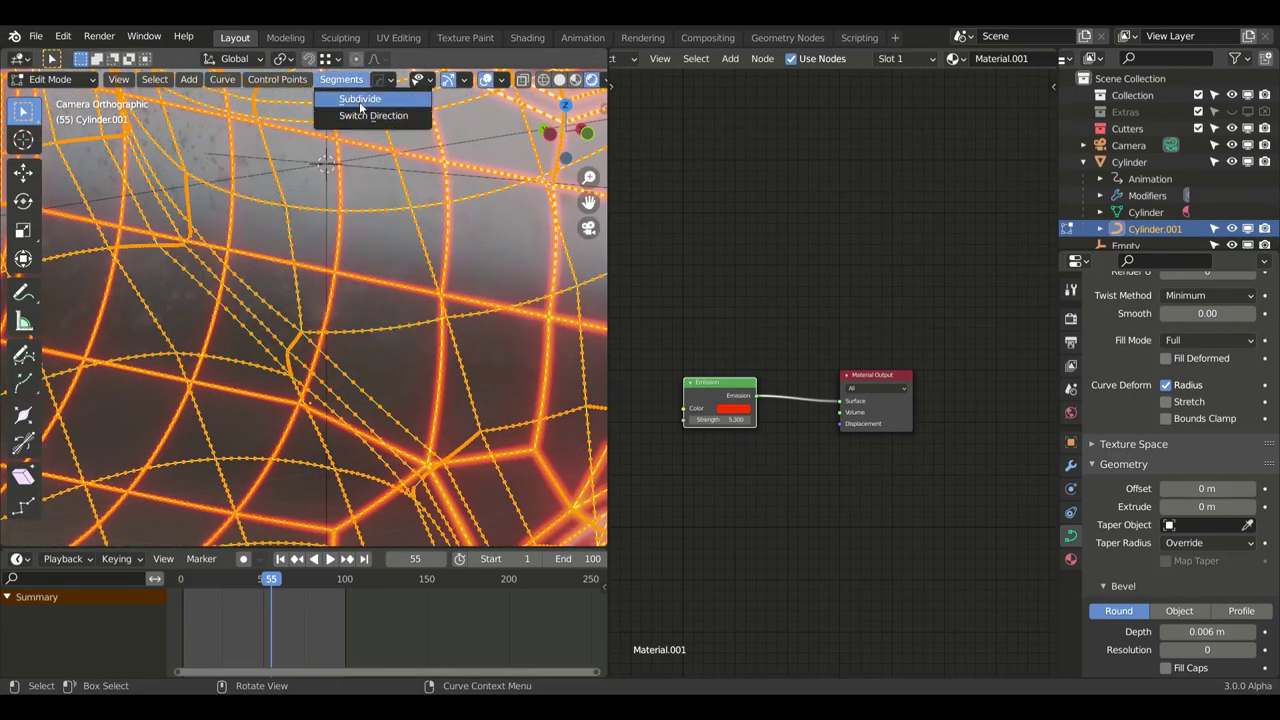